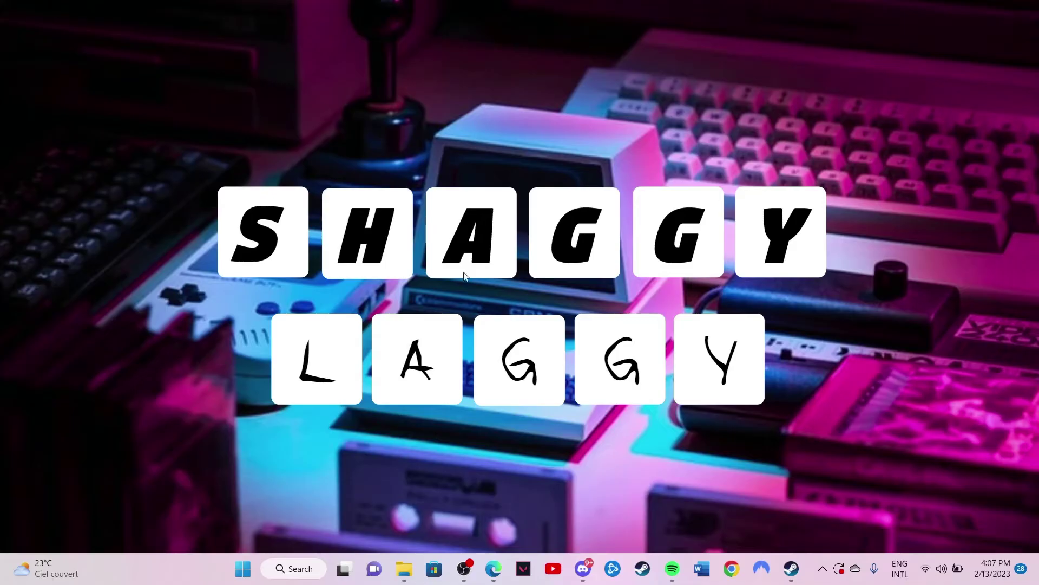
# Open the Start menu from the taskbar
pyautogui.click(243, 569)
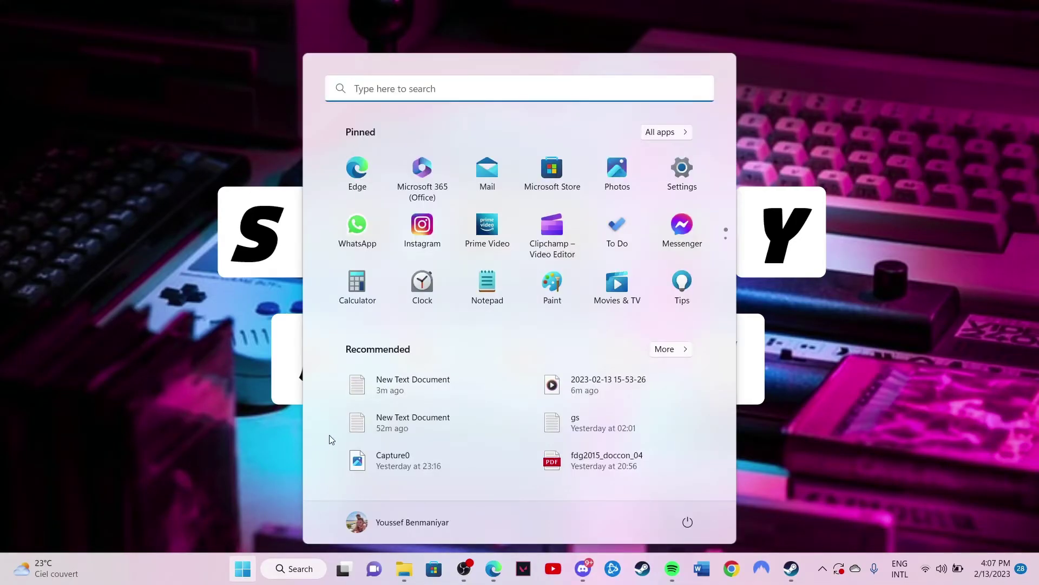
# Search 'firew', launch Windows Defender Firewall with Advanced Security, and show Outbound Rules
pyautogui.write('firew')
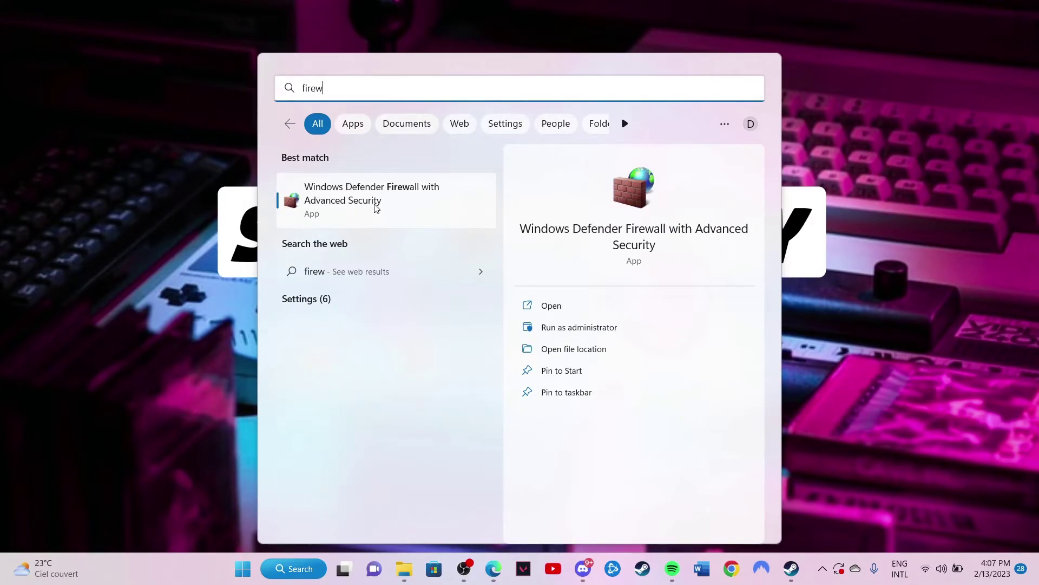
pyautogui.click(376, 205)
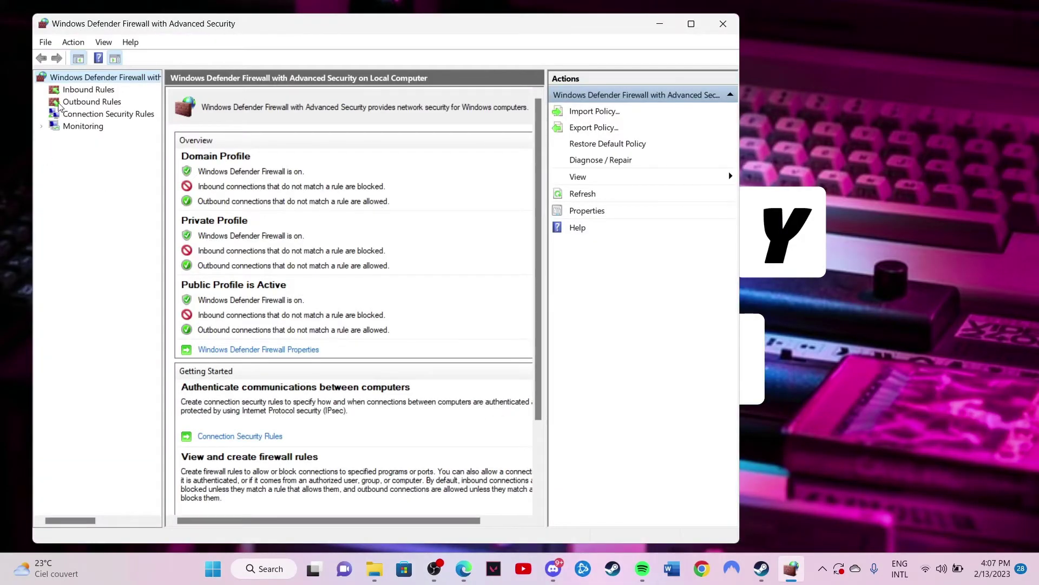
pyautogui.click(75, 104)
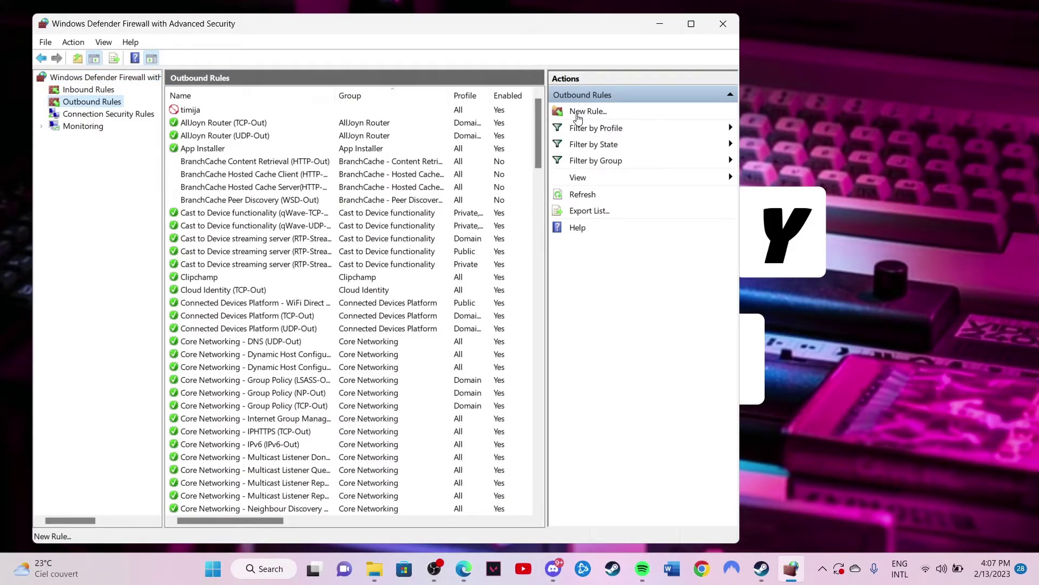
# Start a new Program outbound rule for Program Files (x86)\Steam\steam.exe, reaching the Block action
pyautogui.click(577, 114)
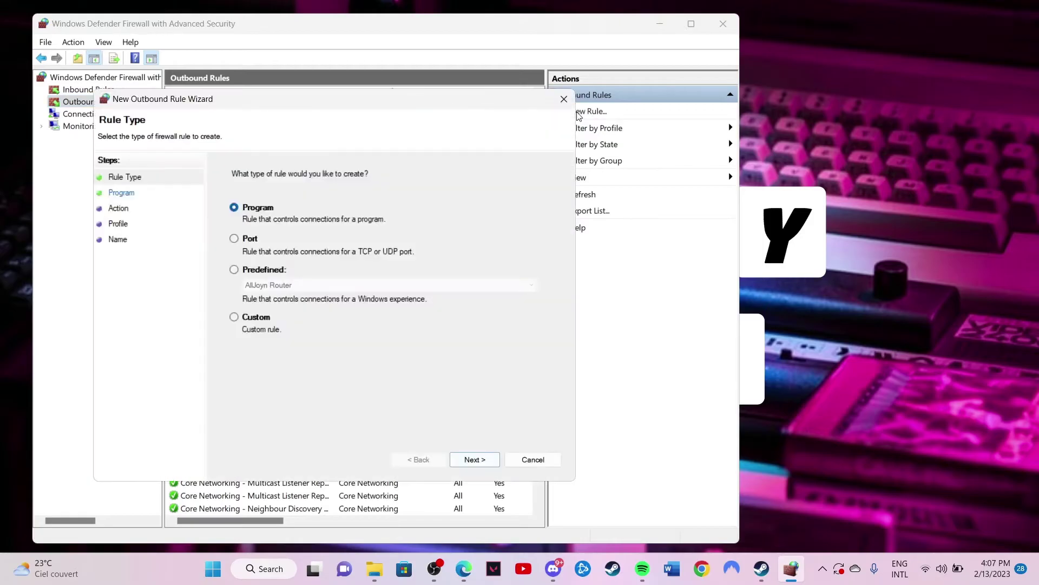
pyautogui.click(472, 460)
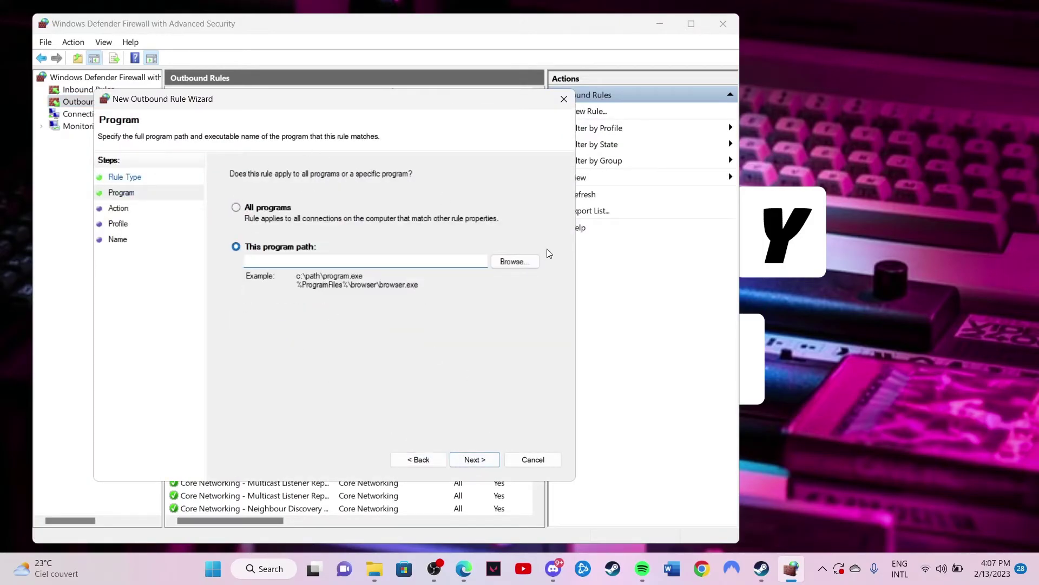
pyautogui.click(514, 263)
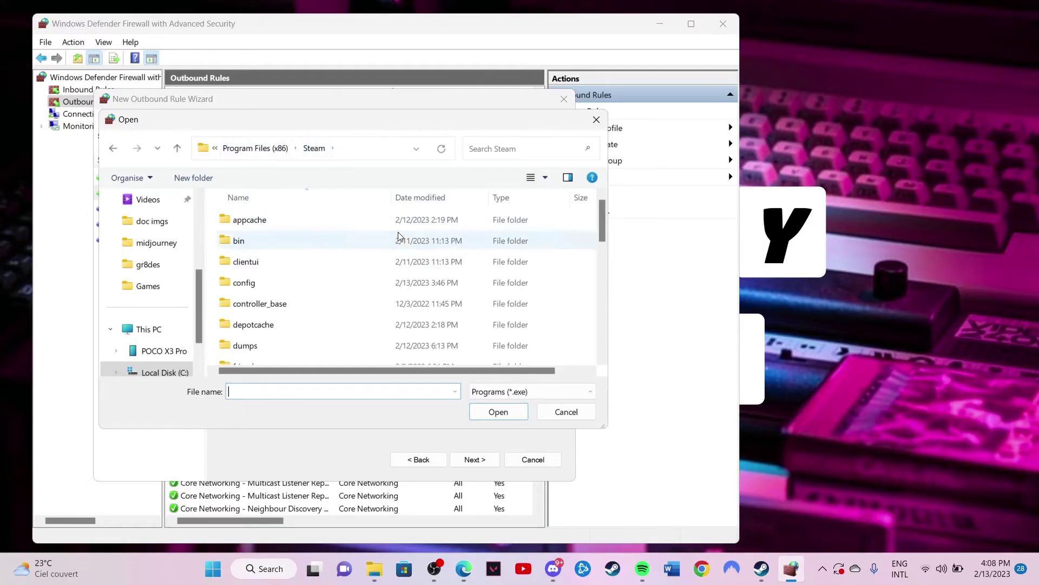
pyautogui.scroll(-3, 505, 284)
pyautogui.scroll(-3, 505, 284)
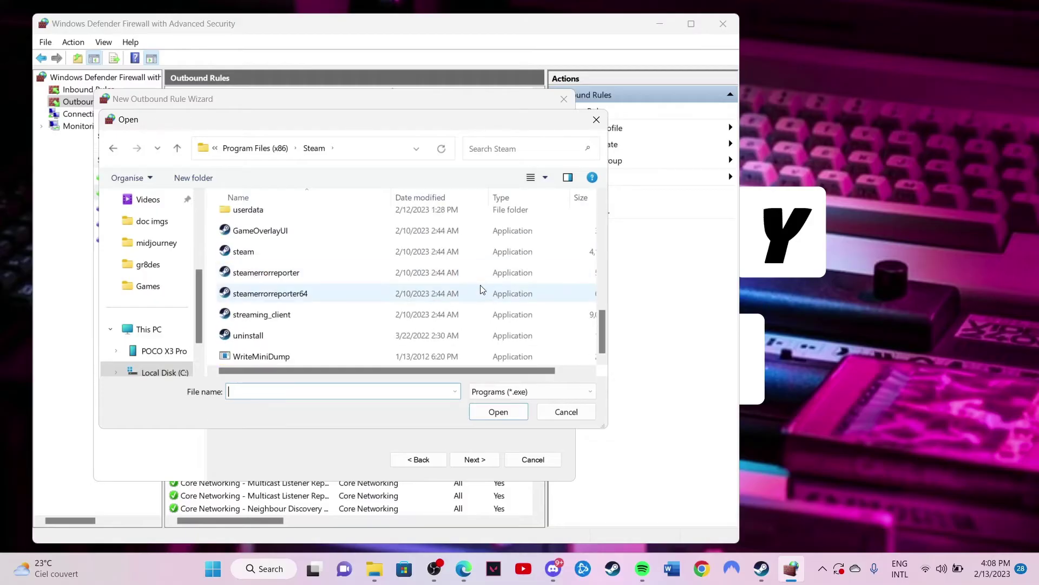
pyautogui.click(260, 252)
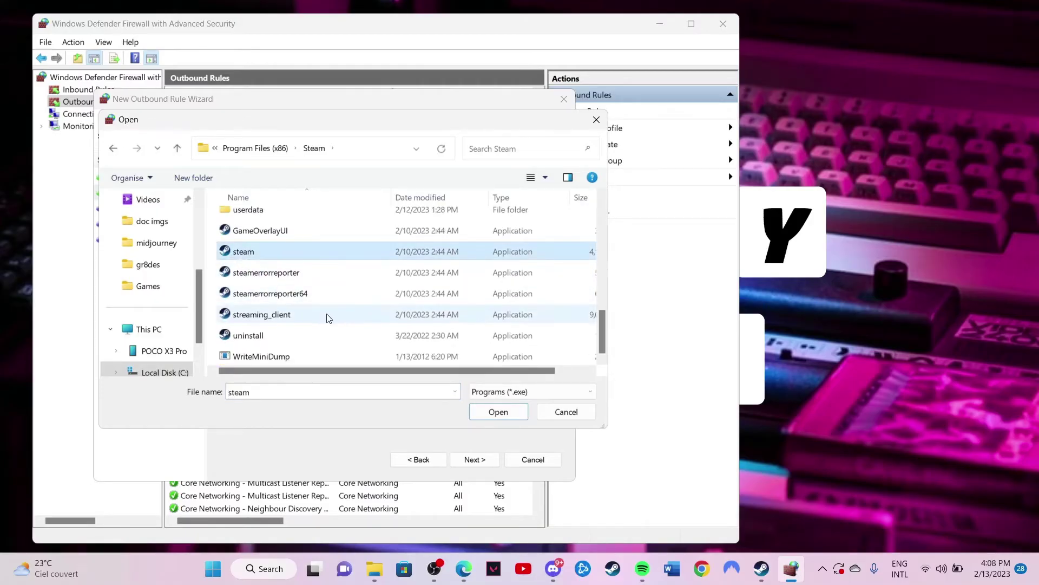
pyautogui.click(497, 413)
pyautogui.click(477, 465)
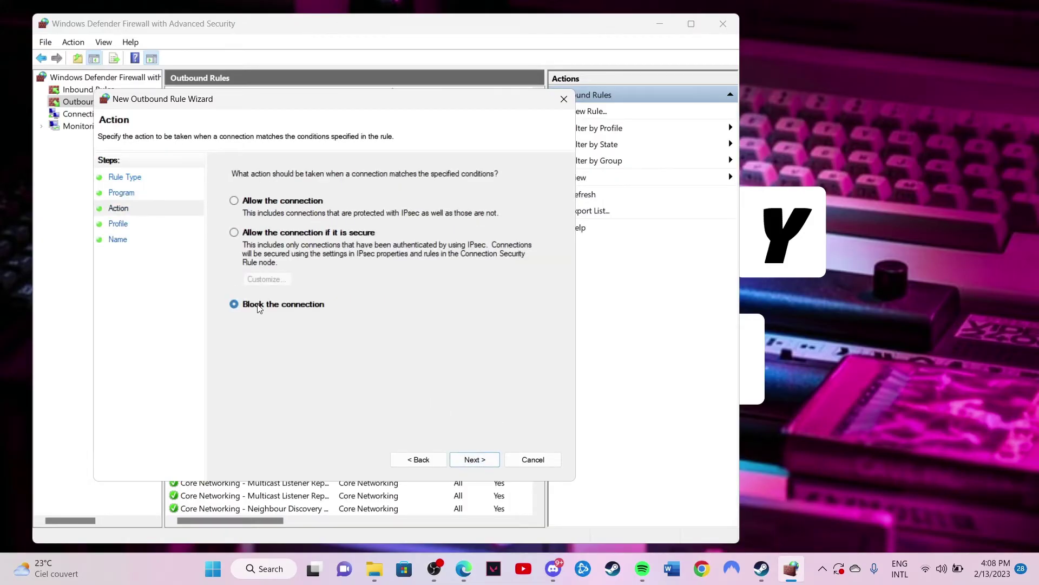
# Keep all profiles, name the rule 'timija', then abandon the wizard and select the existing timija rule
pyautogui.click(475, 455)
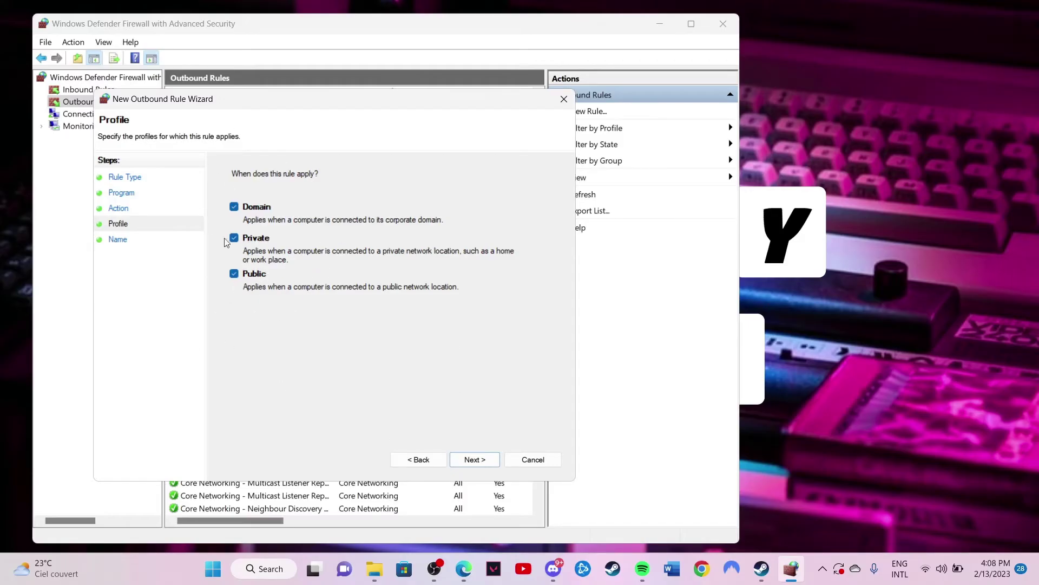
pyautogui.click(474, 460)
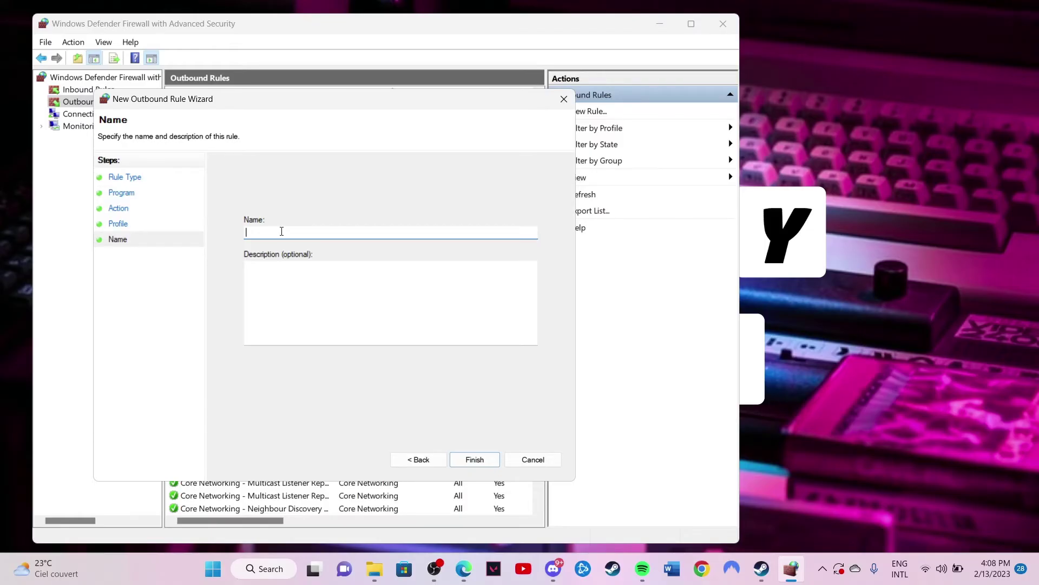
pyautogui.write('timija')
pyautogui.moveTo(278, 98); pyautogui.dragTo(363, 142)
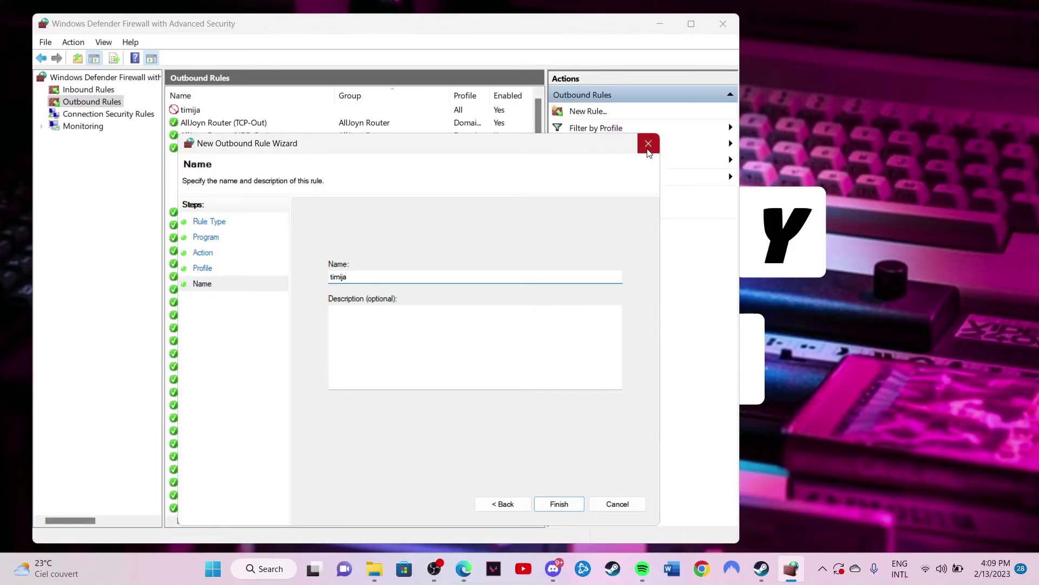
pyautogui.click(649, 144)
pyautogui.click(209, 111)
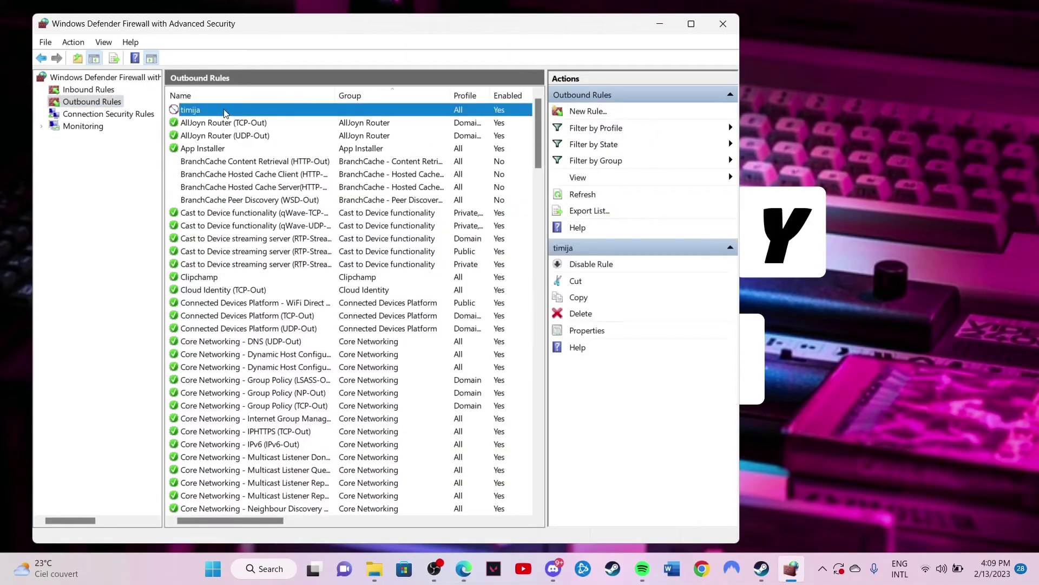
# Minimize the firewall window, bring up the Steam Library, and scroll through the game tiles
pyautogui.click(662, 25)
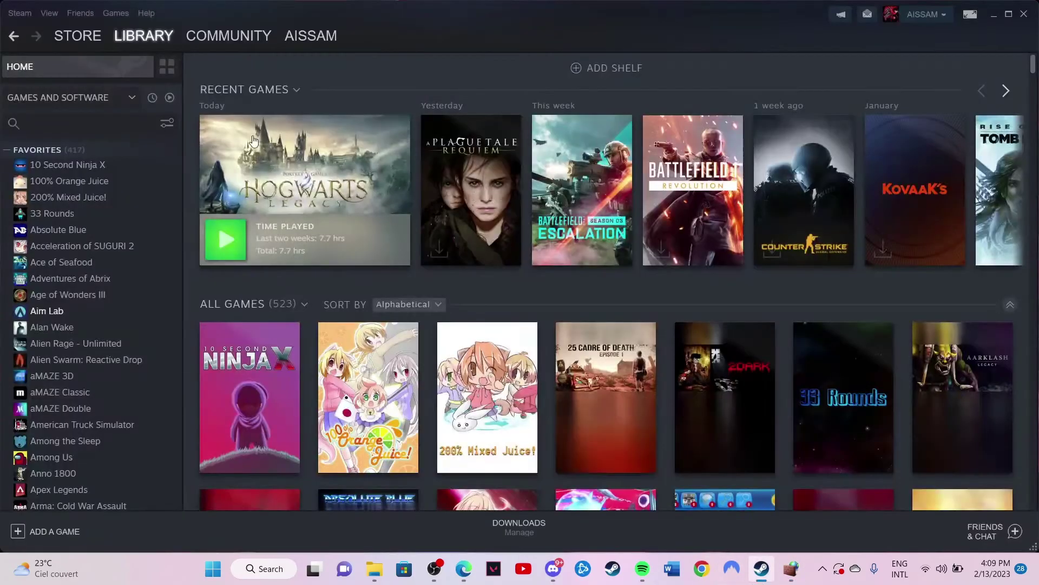
pyautogui.click(762, 568)
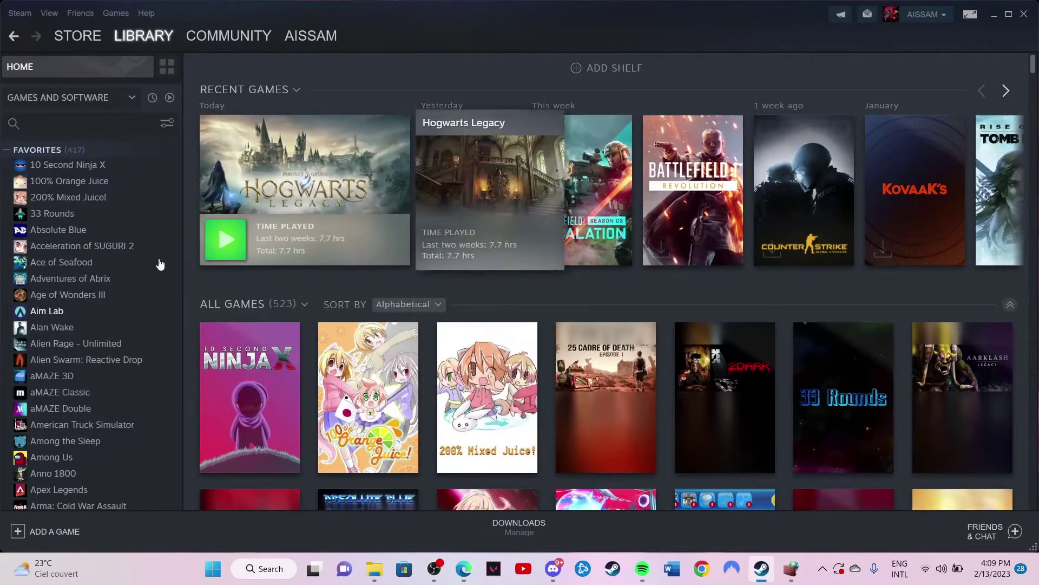
pyautogui.scroll(-5, 158, 270)
pyautogui.scroll(4, 158, 270)
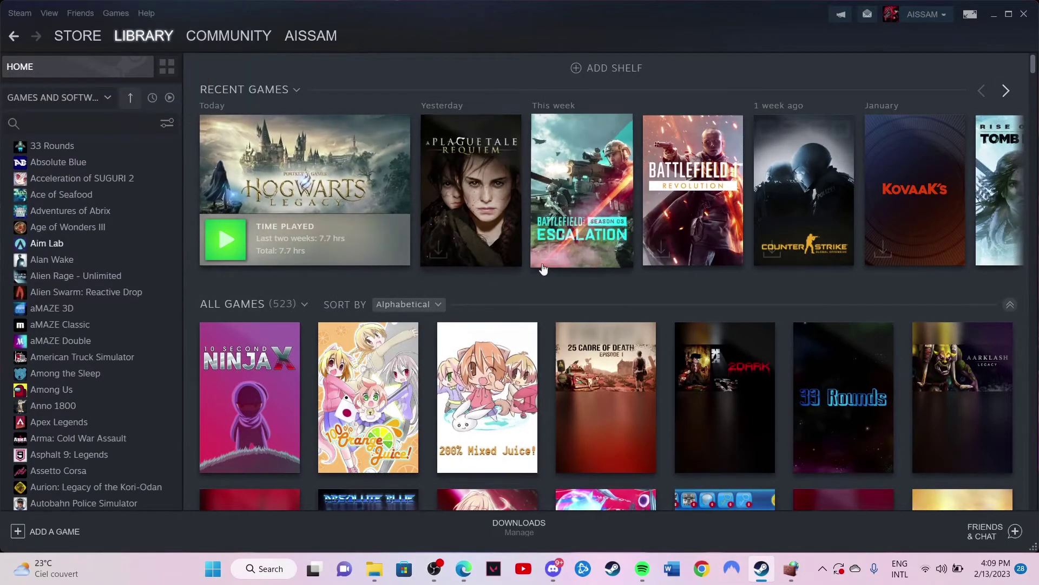
pyautogui.scroll(-6, 379, 303)
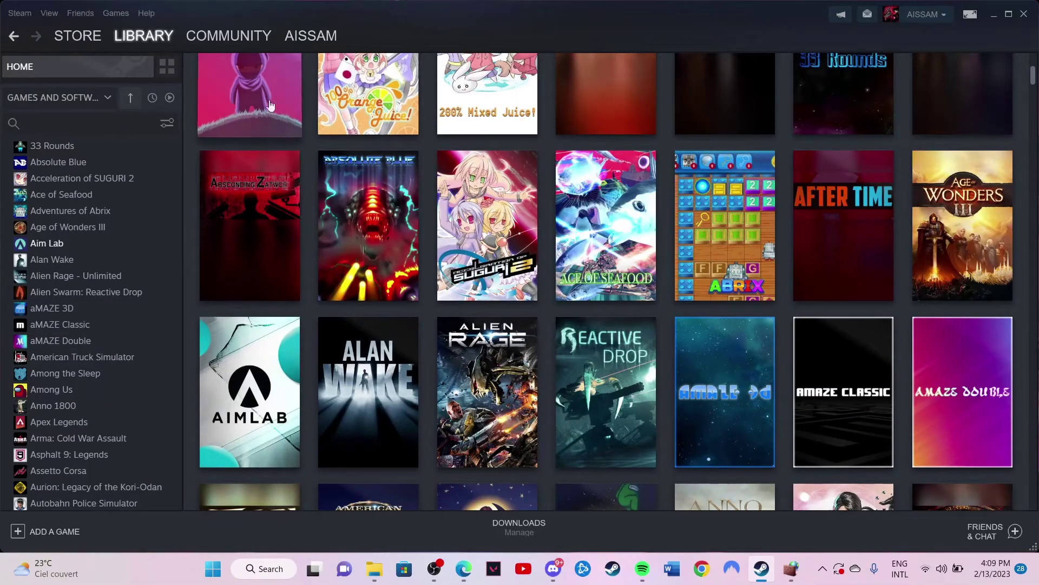
pyautogui.moveTo(584, 383)
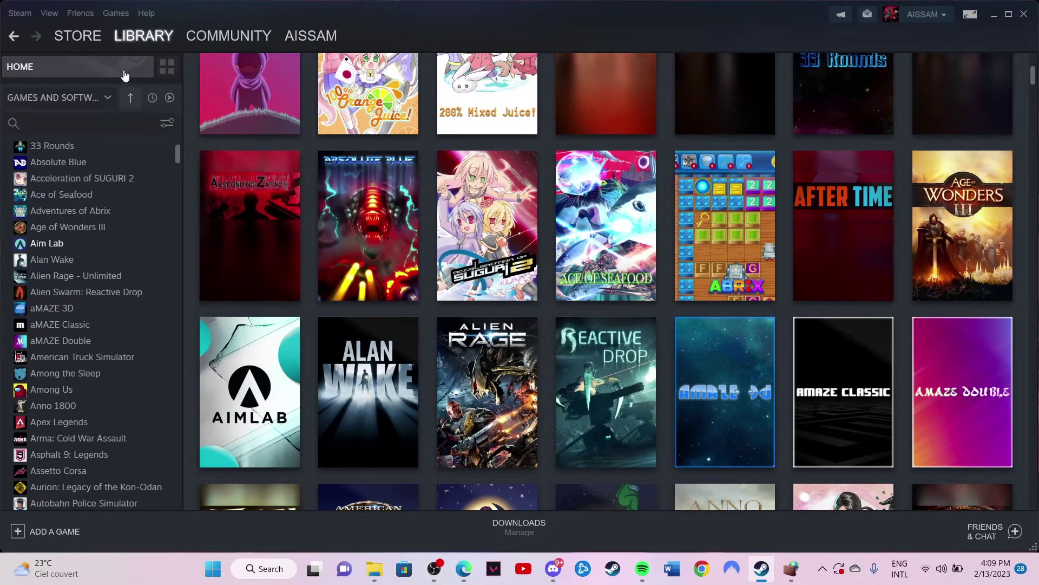
pyautogui.moveTo(251, 43)
pyautogui.moveTo(392, 97)
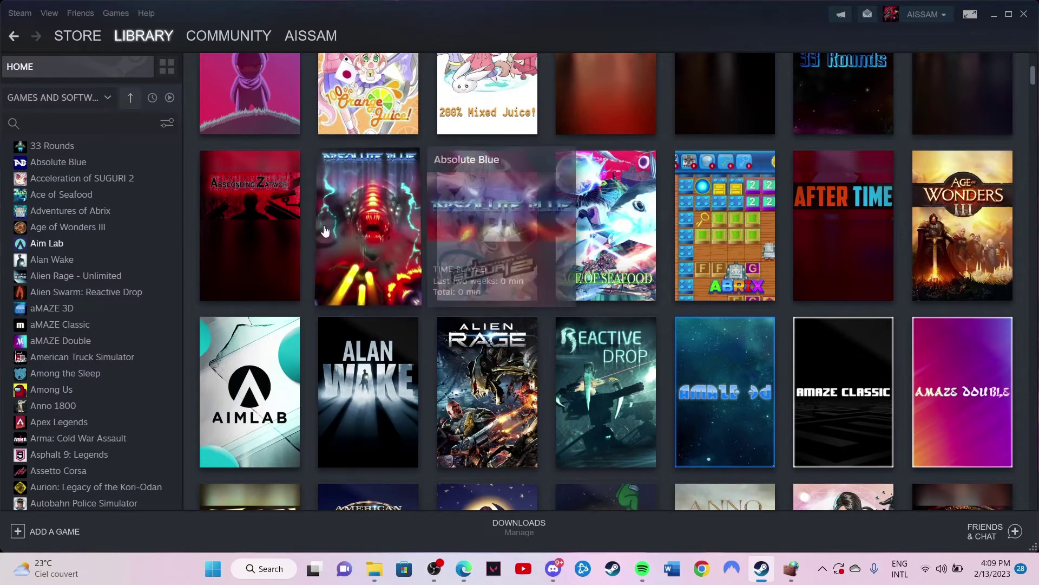
pyautogui.moveTo(190, 42)
pyautogui.moveTo(138, 37)
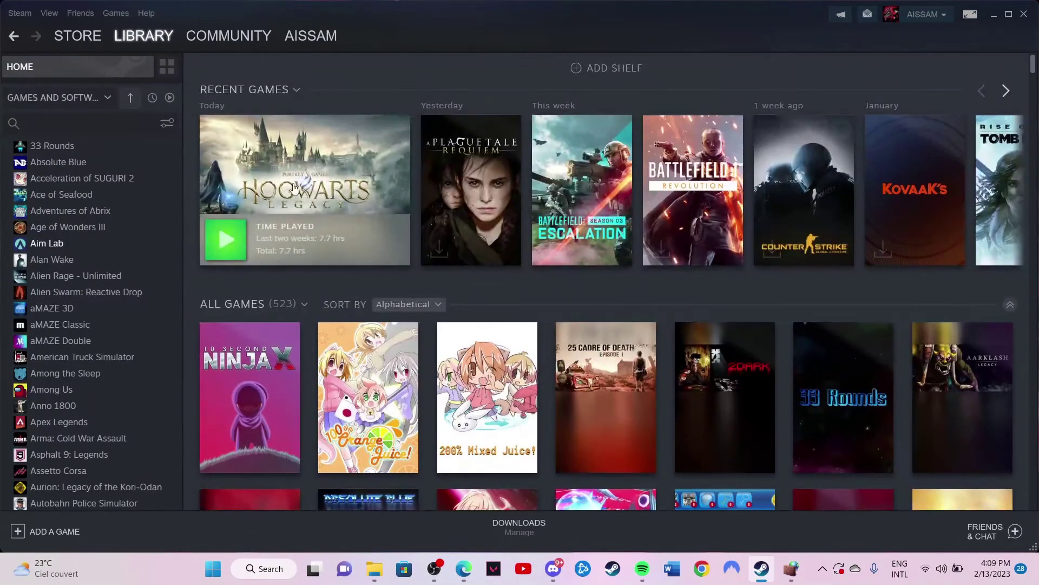
# Look over the Steam Library home with Hogwarts Legacy at 7.7 hrs above All Games (523)
pyautogui.moveTo(322, 187)
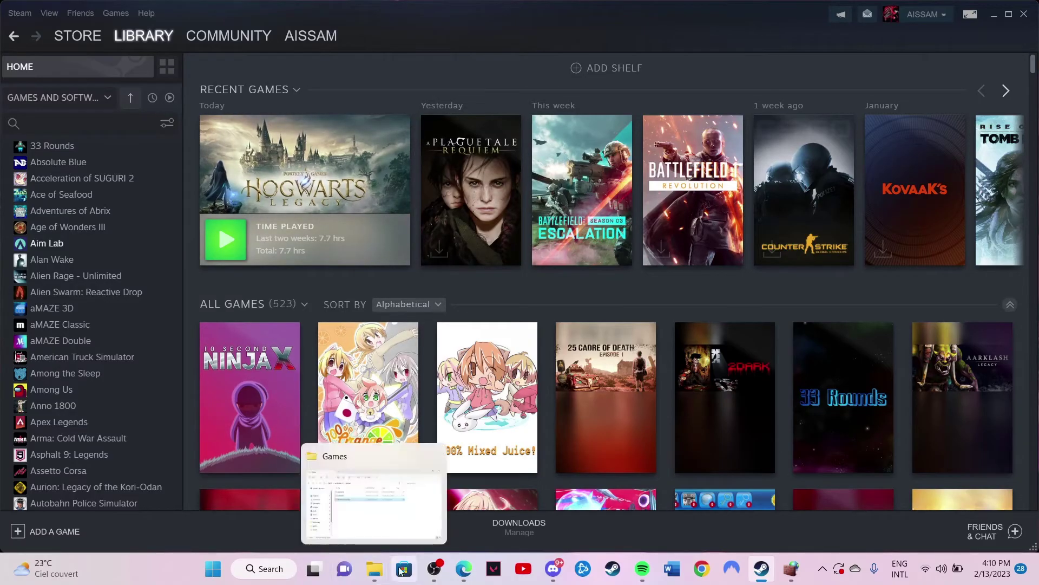
pyautogui.moveTo(284, 266)
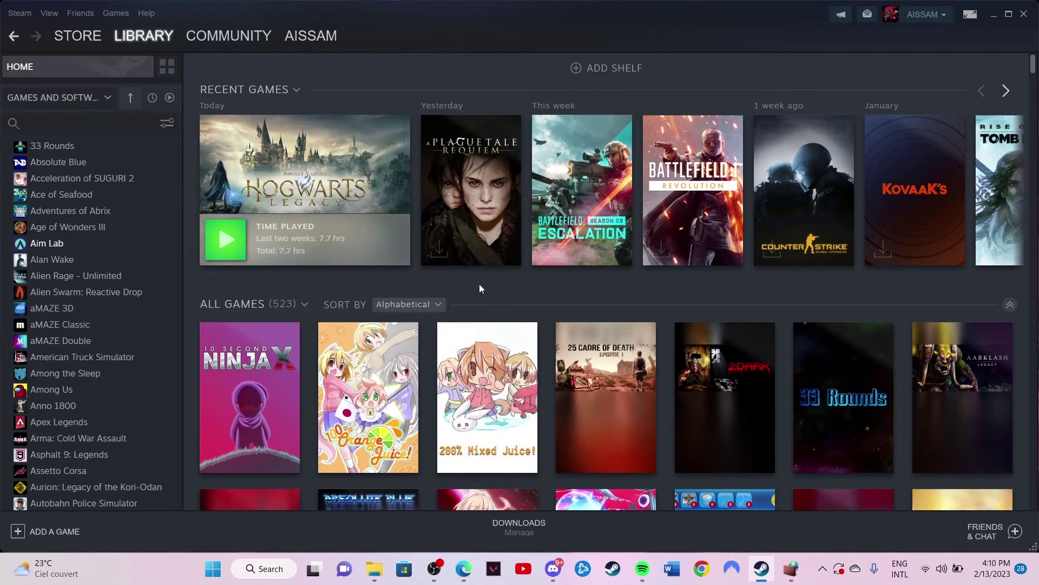
pyautogui.moveTo(287, 183)
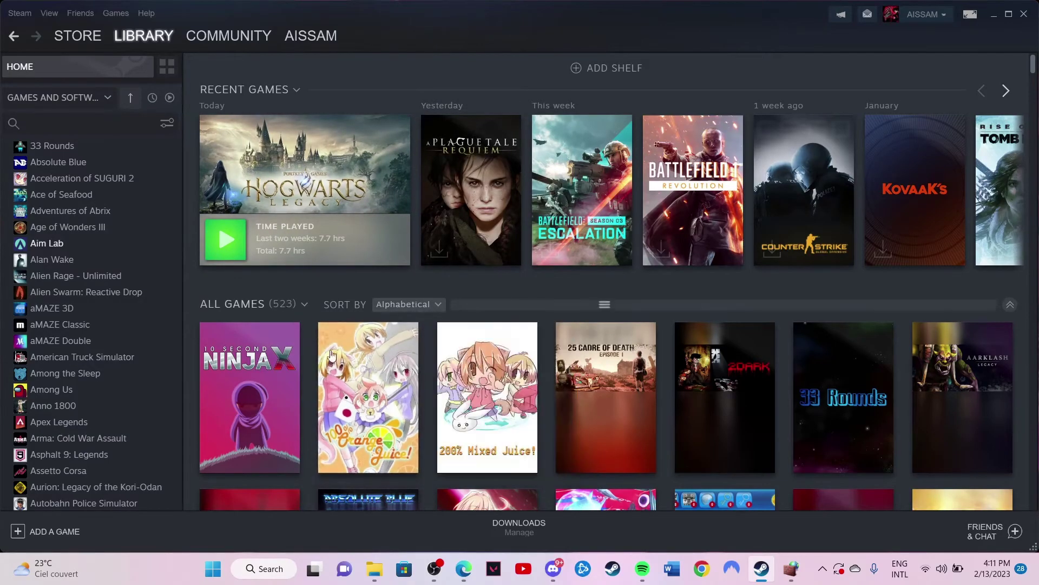
pyautogui.click(375, 569)
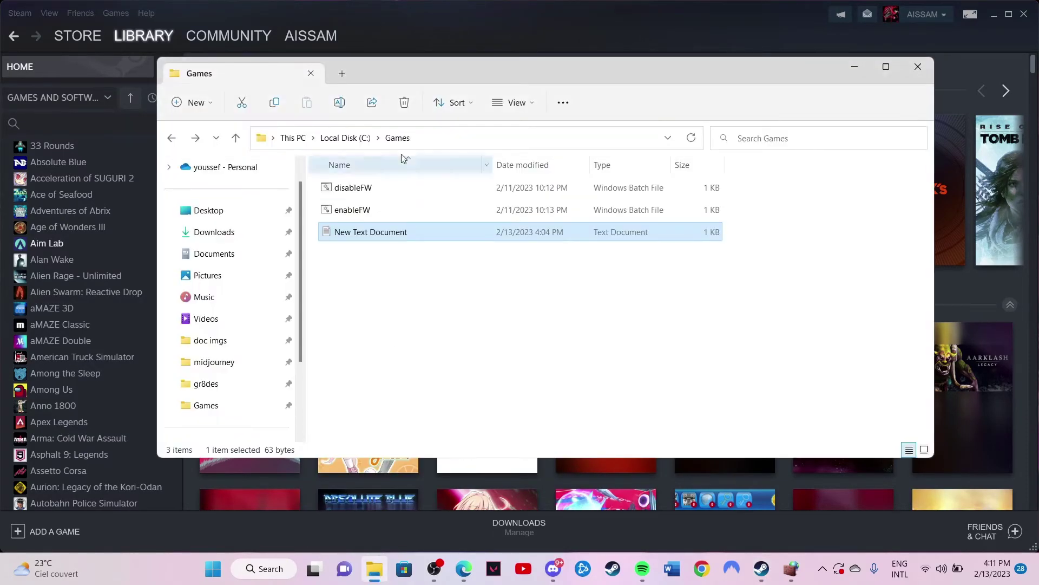
pyautogui.moveTo(372, 66); pyautogui.dragTo(382, 99)
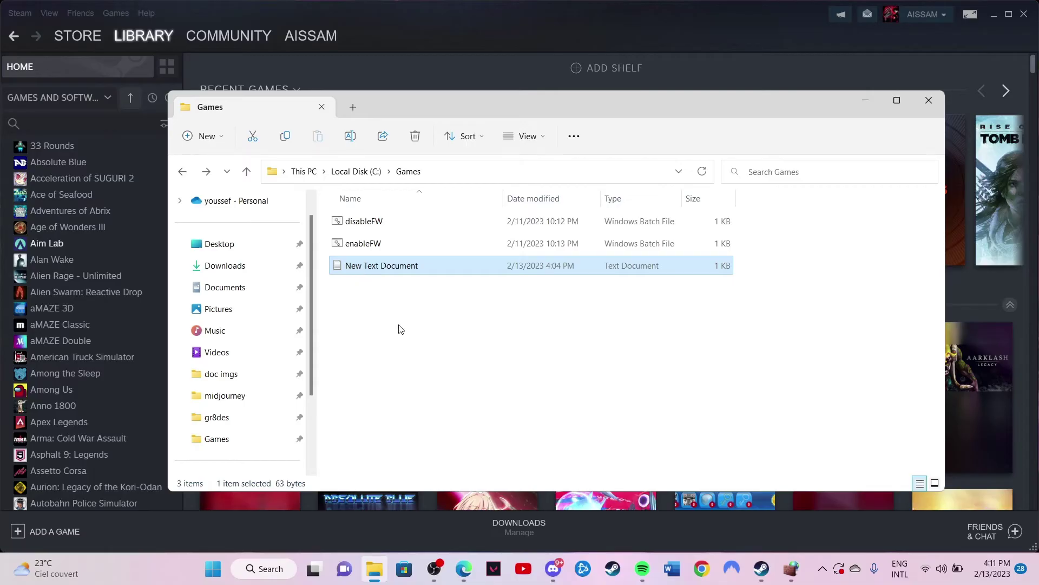
pyautogui.rightClick(381, 305)
pyautogui.click(366, 269)
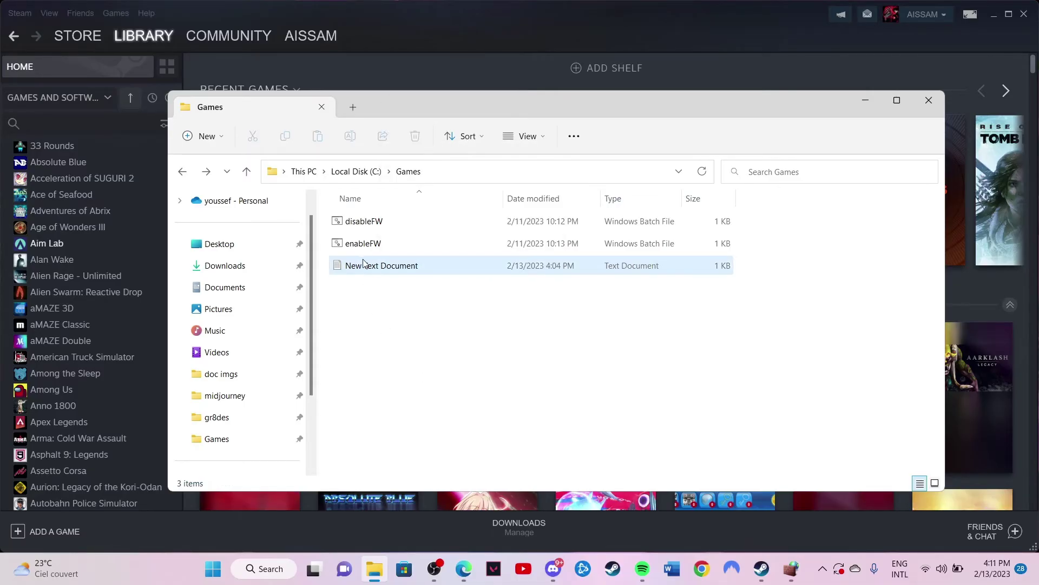
# Open New Text Document in Notepad and review its netsh advfirewall enable=no command line
pyautogui.doubleClick(363, 269)
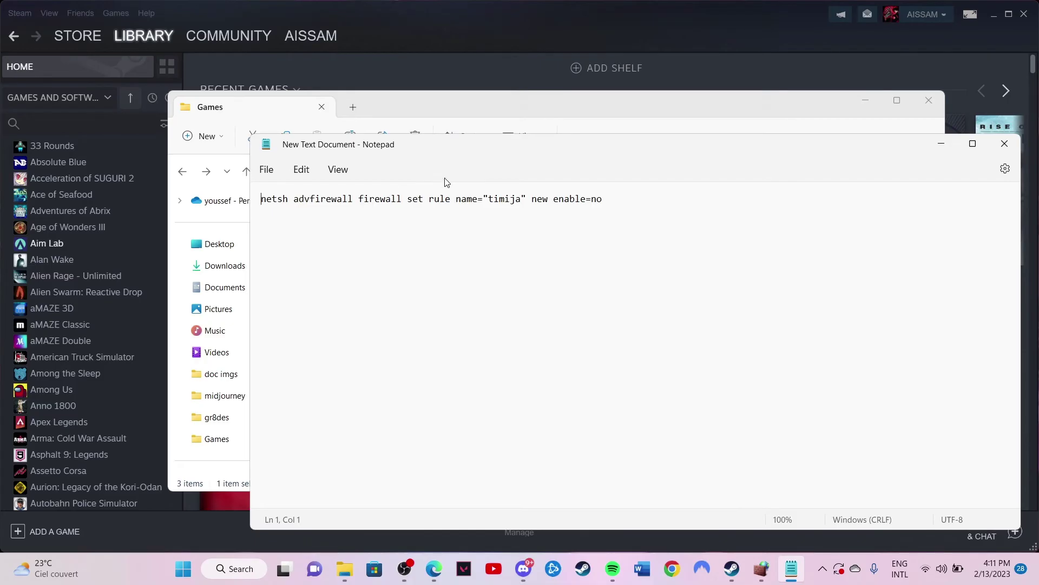
pyautogui.moveTo(638, 198); pyautogui.dragTo(254, 218)
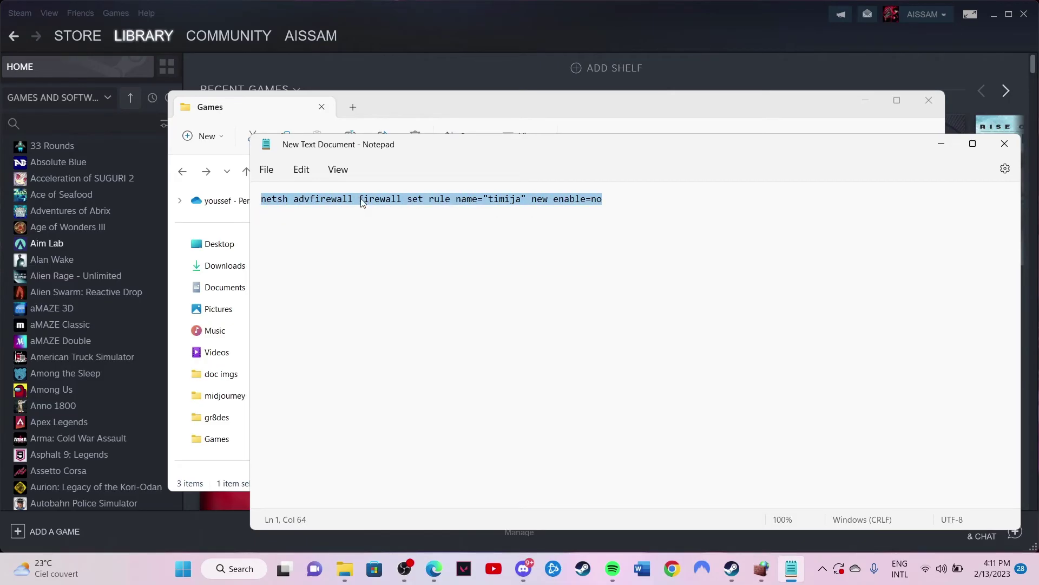
pyautogui.click(408, 199)
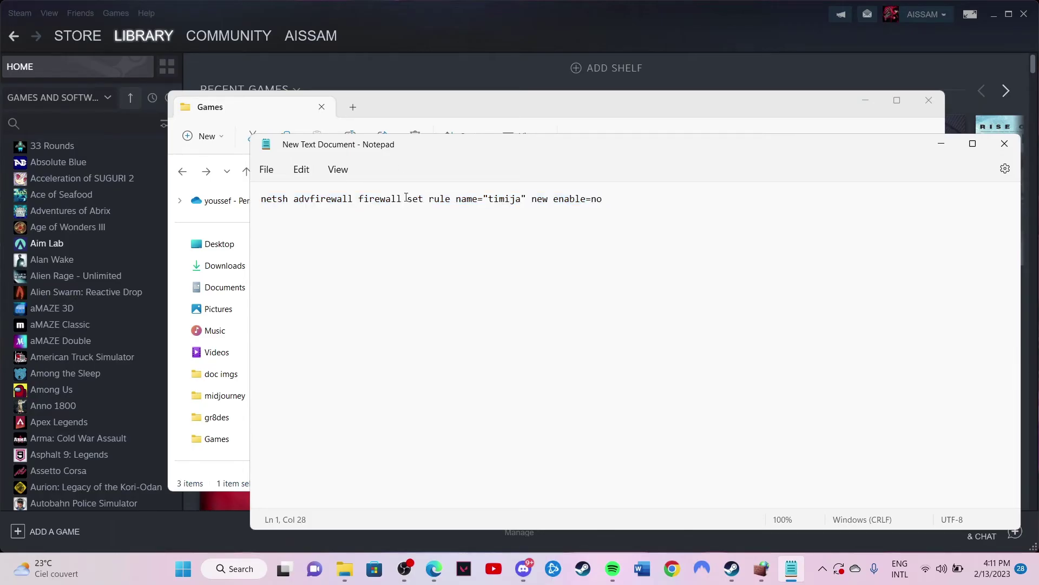
pyautogui.moveTo(421, 154); pyautogui.dragTo(358, 121)
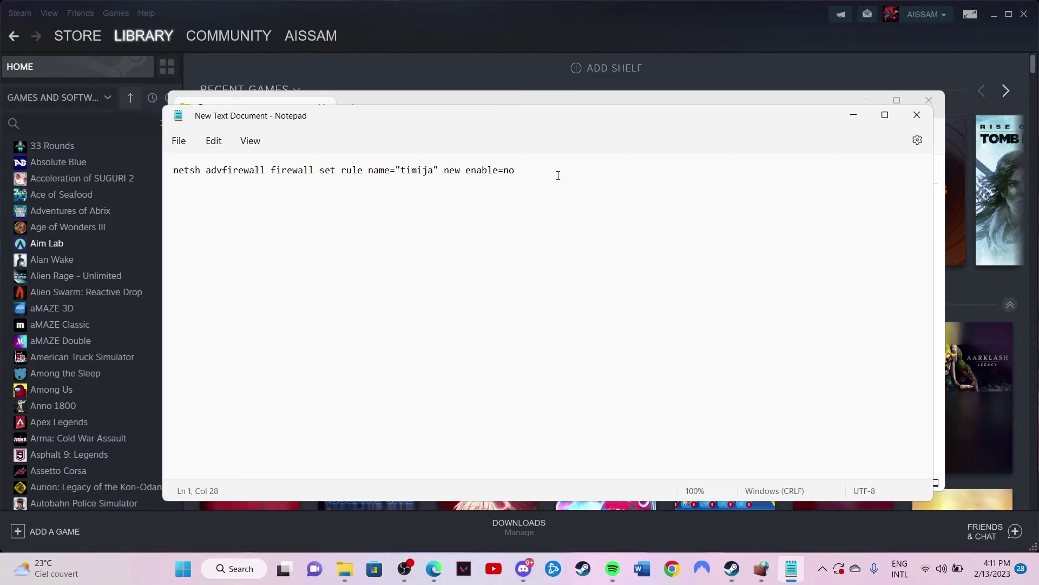
pyautogui.moveTo(561, 173); pyautogui.dragTo(173, 181)
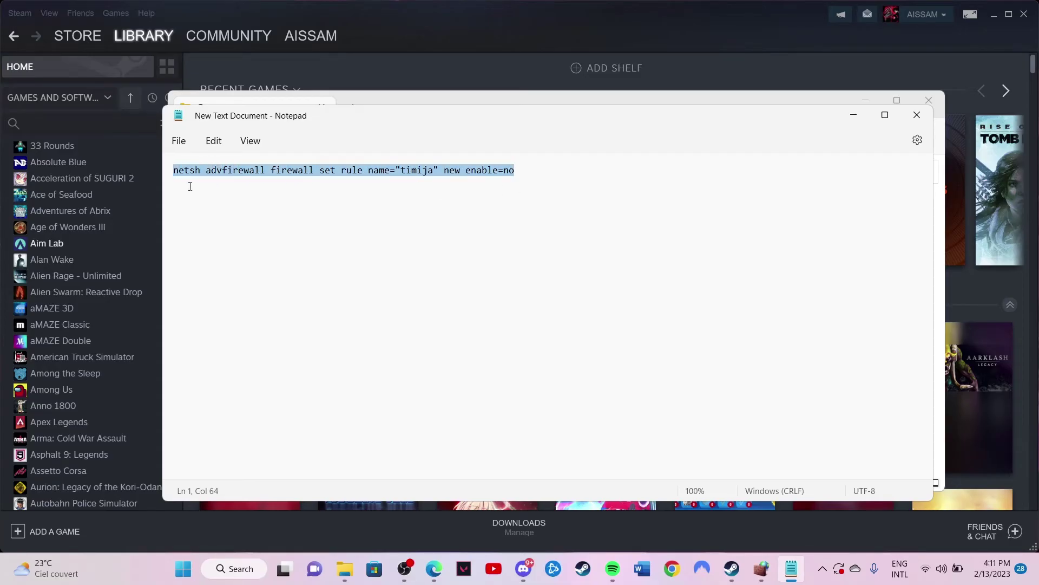
pyautogui.click(554, 170)
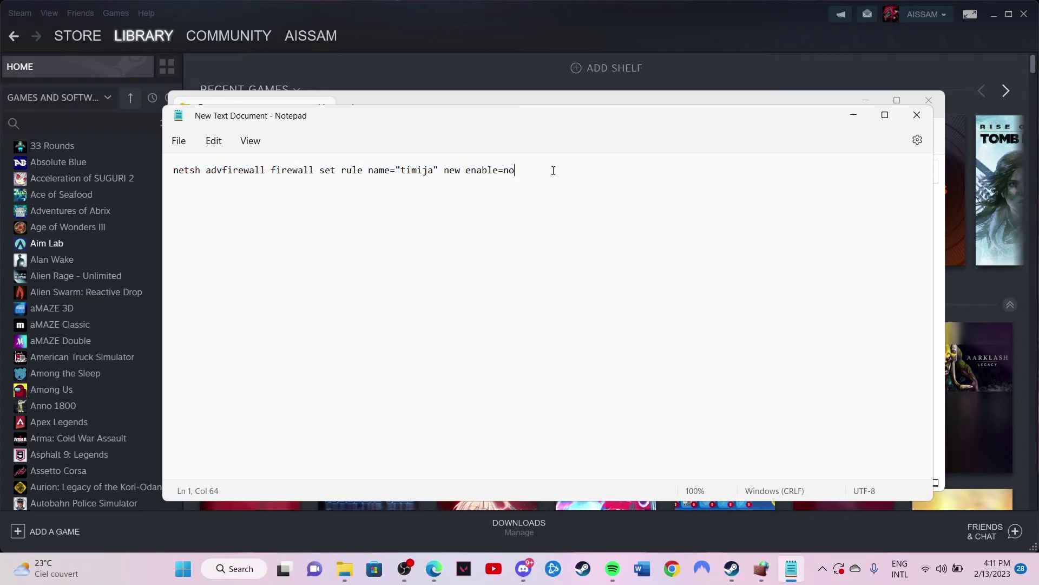
pyautogui.moveTo(324, 115); pyautogui.dragTo(365, 130)
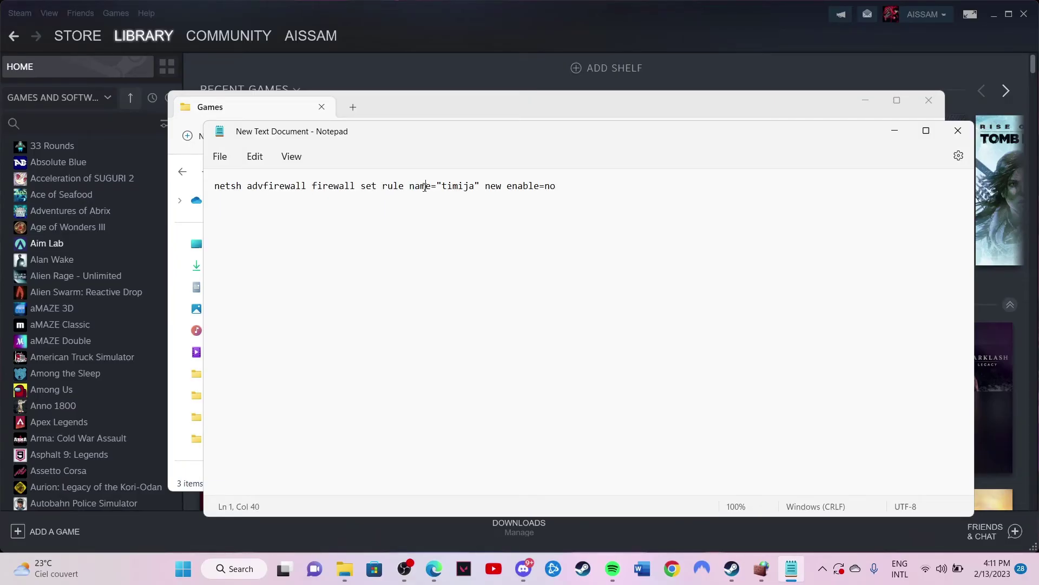
# Check the rule name 'timija' inside the netsh command
pyautogui.doubleClick(423, 187)
pyautogui.click(461, 187)
pyautogui.doubleClick(463, 187)
pyautogui.click(573, 187)
# Start a Save As with file name disable.bat and file type All files
pyautogui.click(220, 157)
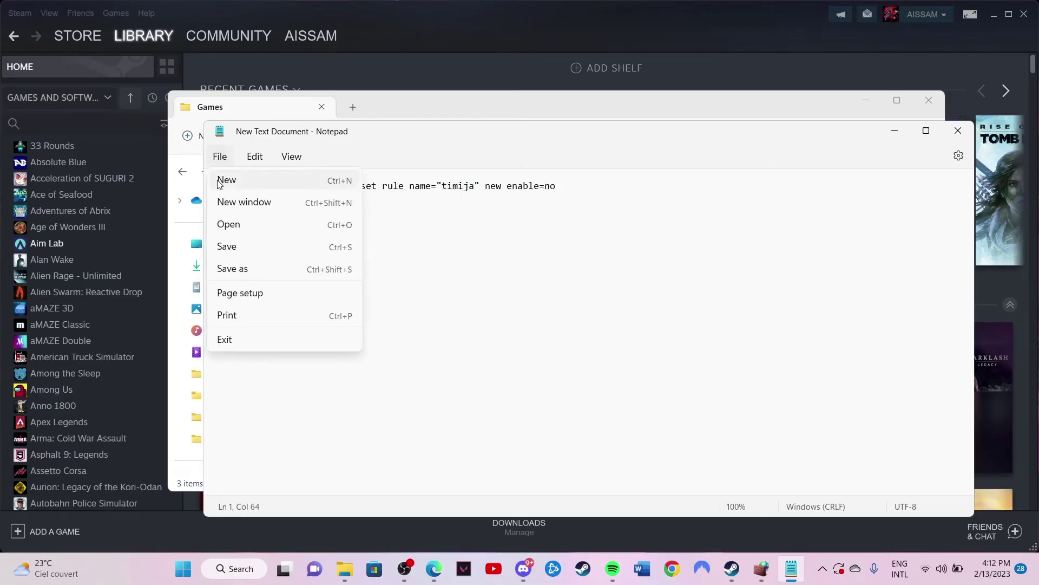
pyautogui.click(237, 269)
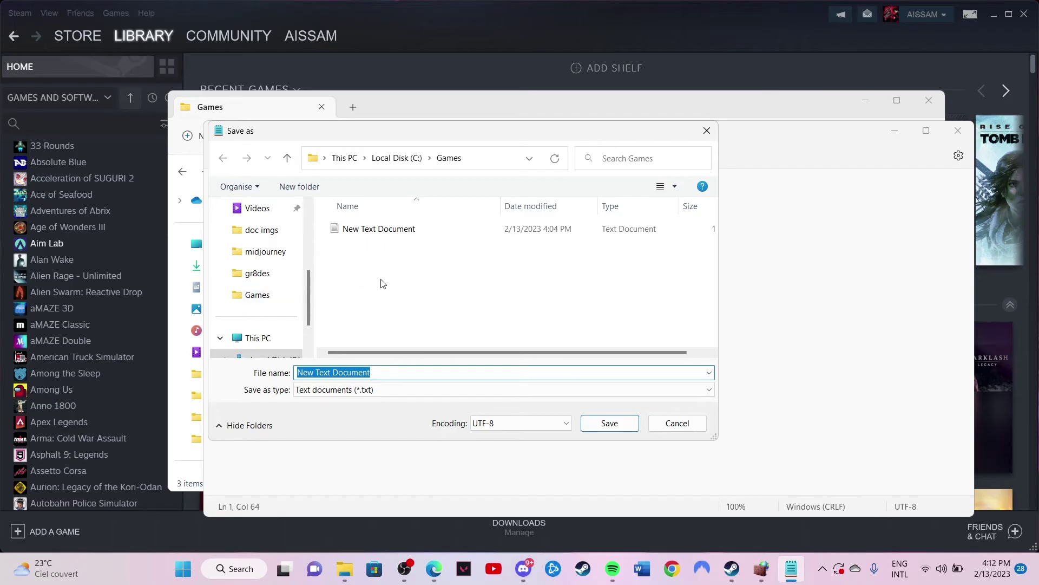
pyautogui.write('s')
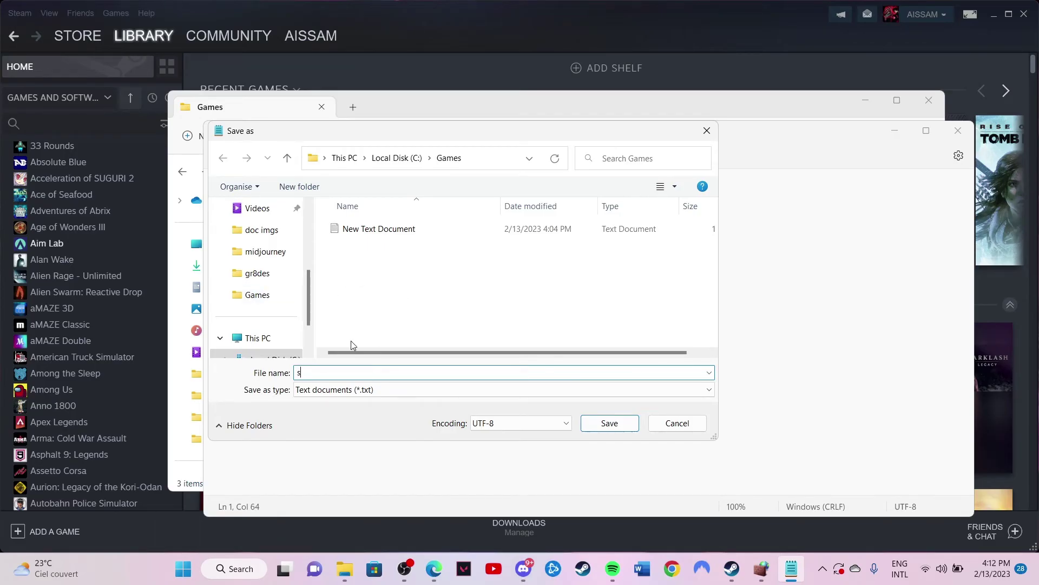
pyautogui.write('fsdfsh')
pyautogui.press('BackSpace')
pyautogui.press('BackSpace')
pyautogui.press('BackSpace')
pyautogui.press('BackSpace')
pyautogui.press('BackSpace')
pyautogui.write('disable')
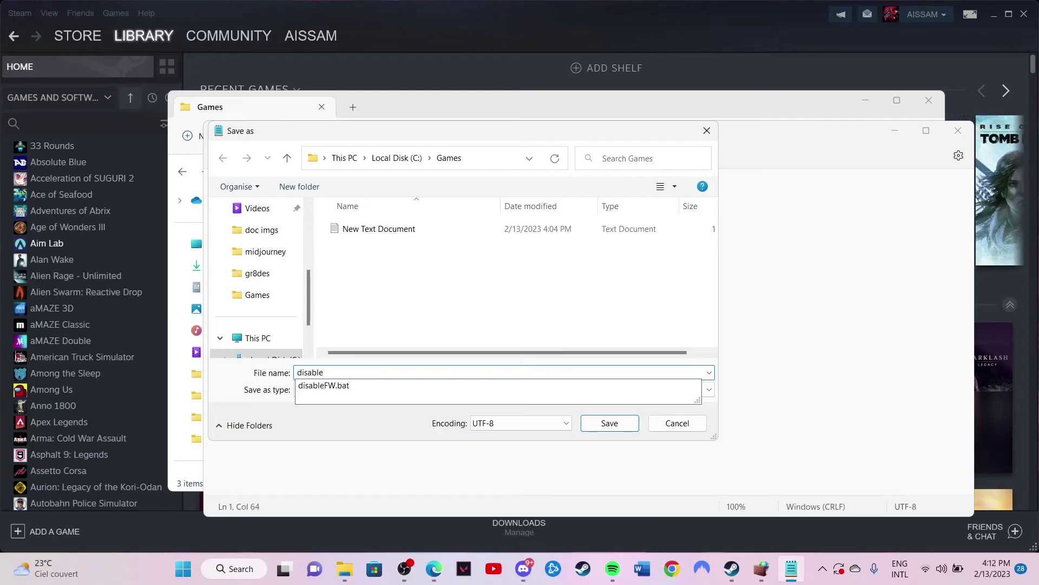
pyautogui.write('.bat')
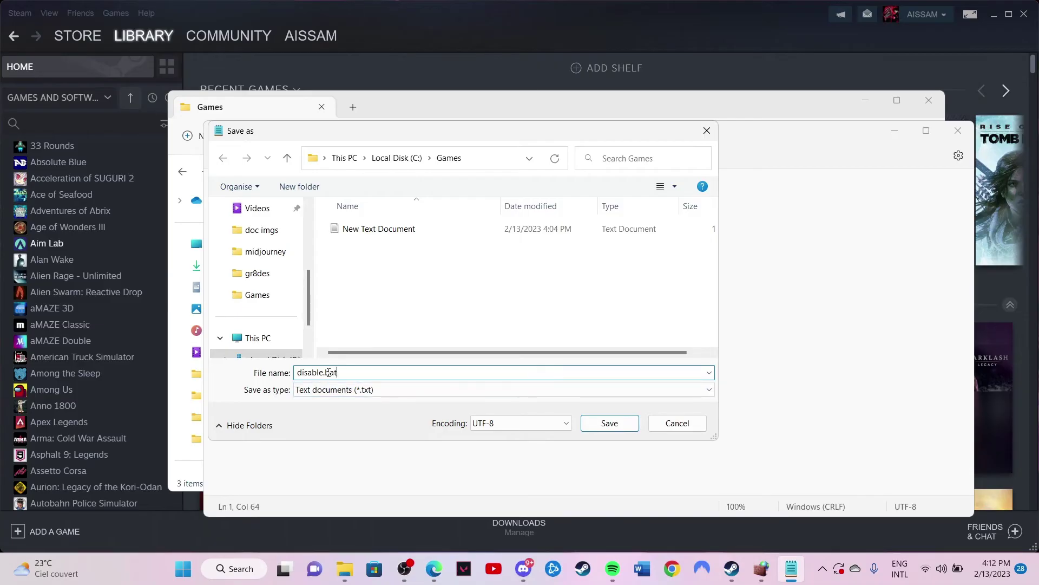
pyautogui.click(360, 392)
pyautogui.click(323, 415)
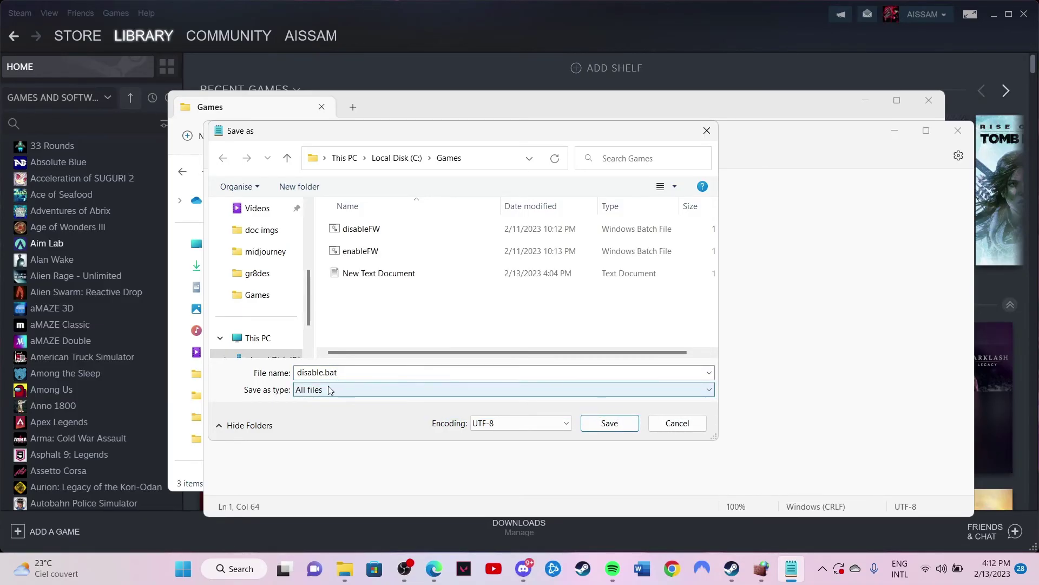
# Compare the name against the existing disableFW batch file in the Games folder, then return to saving
pyautogui.click(351, 374)
pyautogui.doubleClick(352, 376)
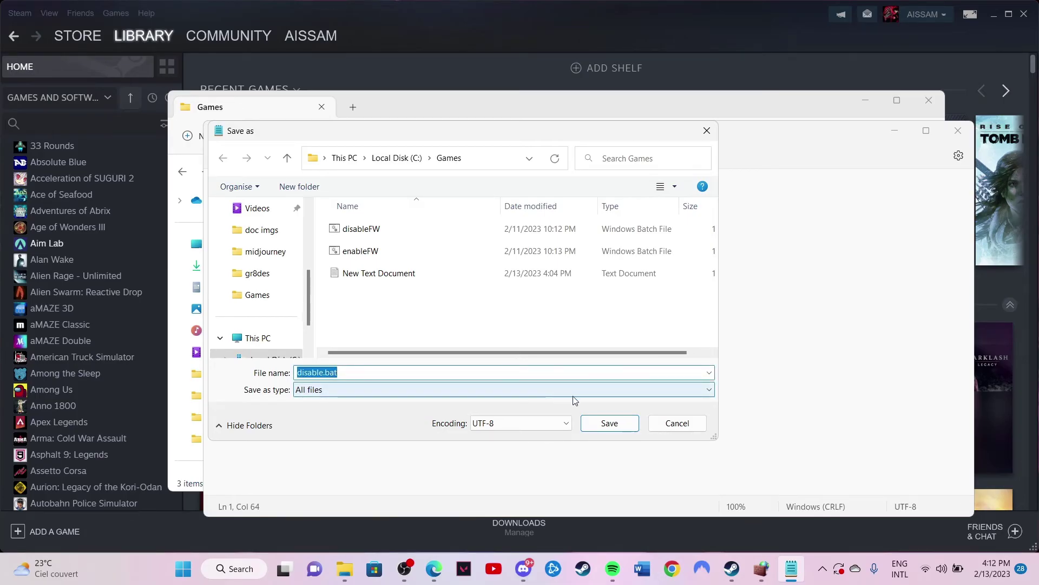
pyautogui.click(337, 578)
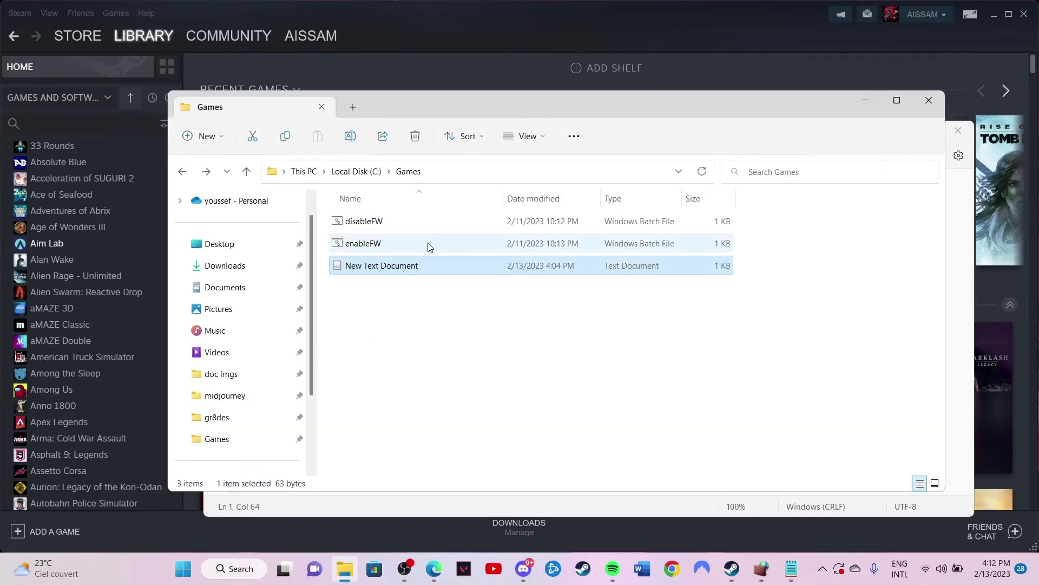
pyautogui.click(359, 227)
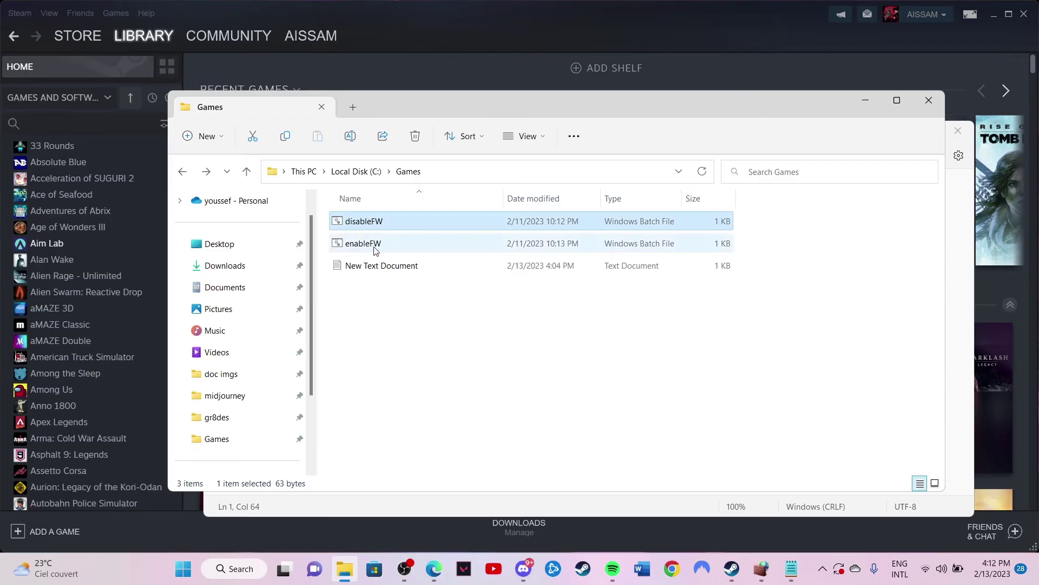
pyautogui.click(866, 101)
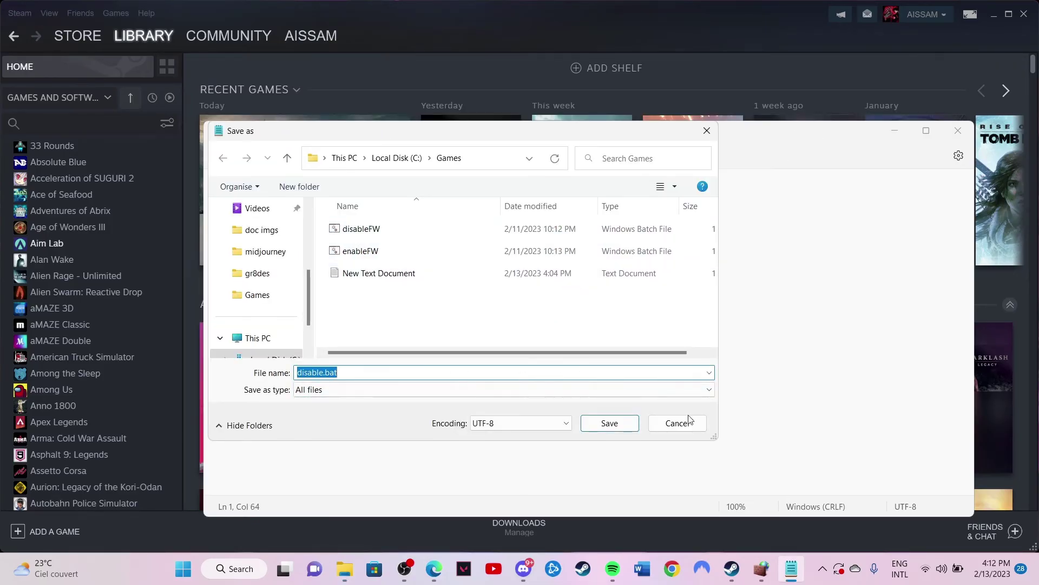
# Cancel the save and change the command's enable=no to enable=yes
pyautogui.click(672, 427)
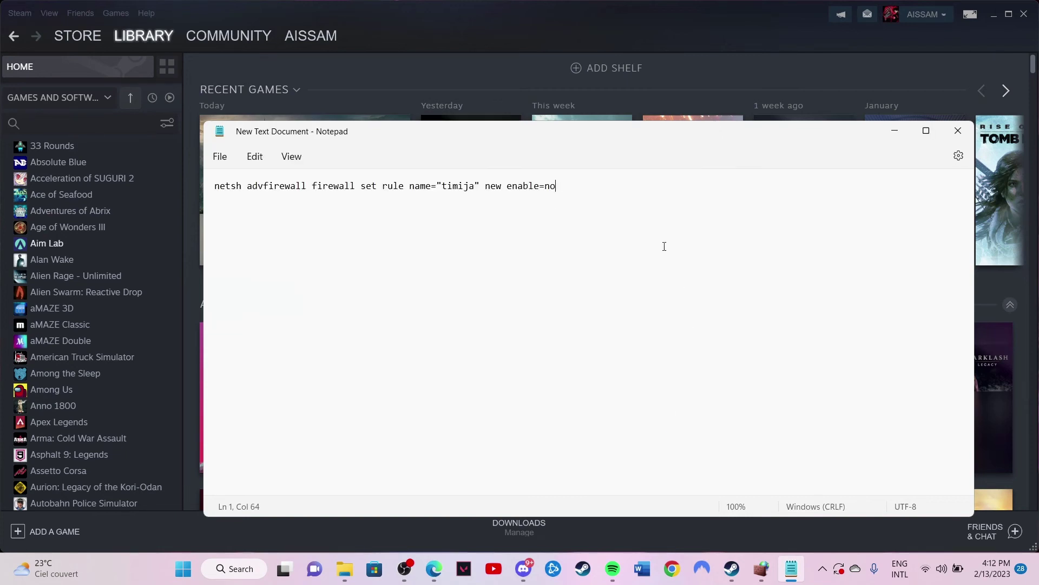
pyautogui.moveTo(568, 193); pyautogui.dragTo(473, 190)
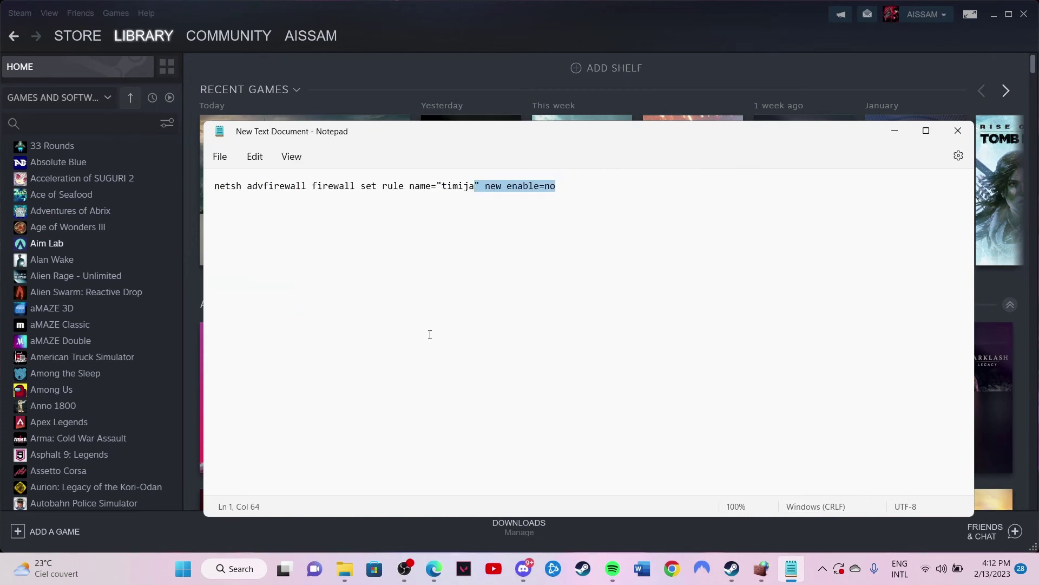
pyautogui.click(611, 211)
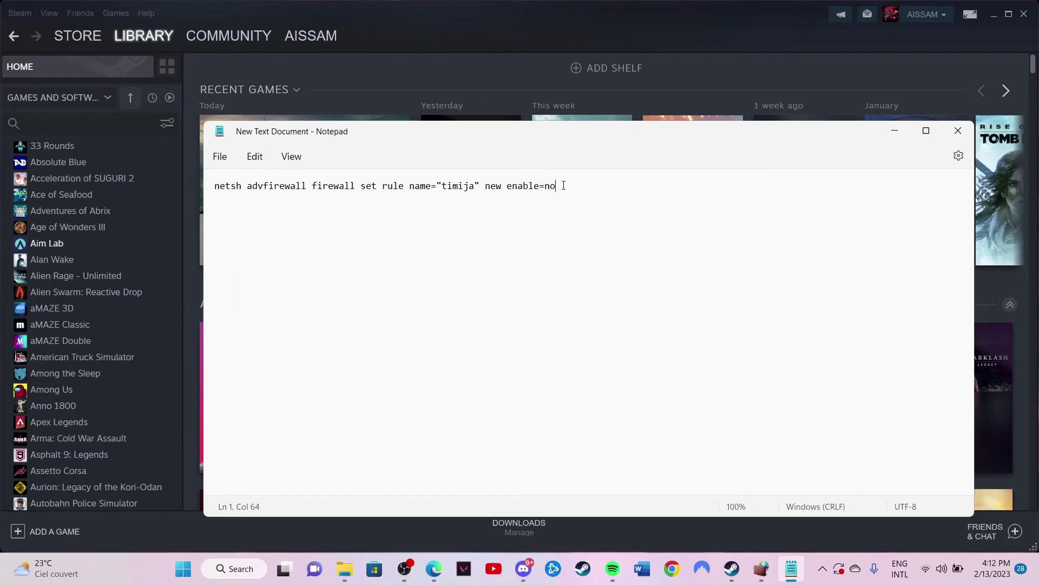
pyautogui.press('BackSpace')
pyautogui.press('BackSpace')
pyautogui.write('yes')
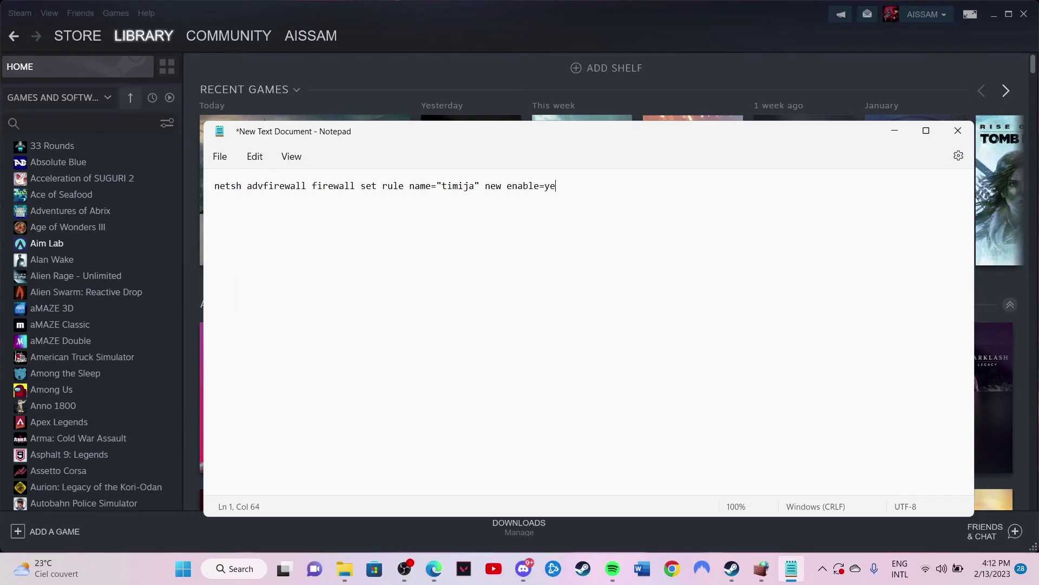
# Begin saving the command as enable.bat, then cancel it
pyautogui.click(220, 157)
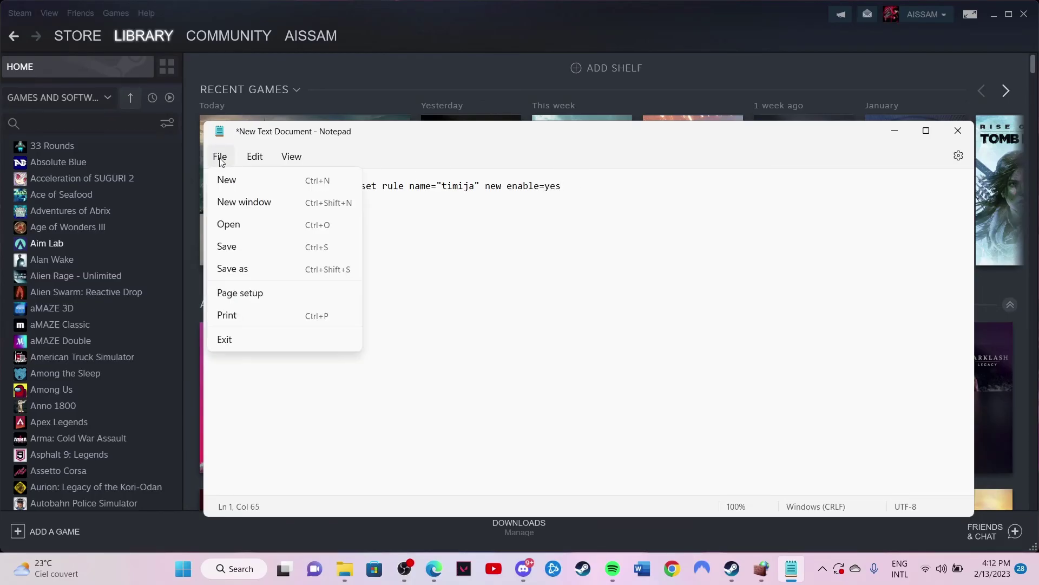
pyautogui.click(241, 269)
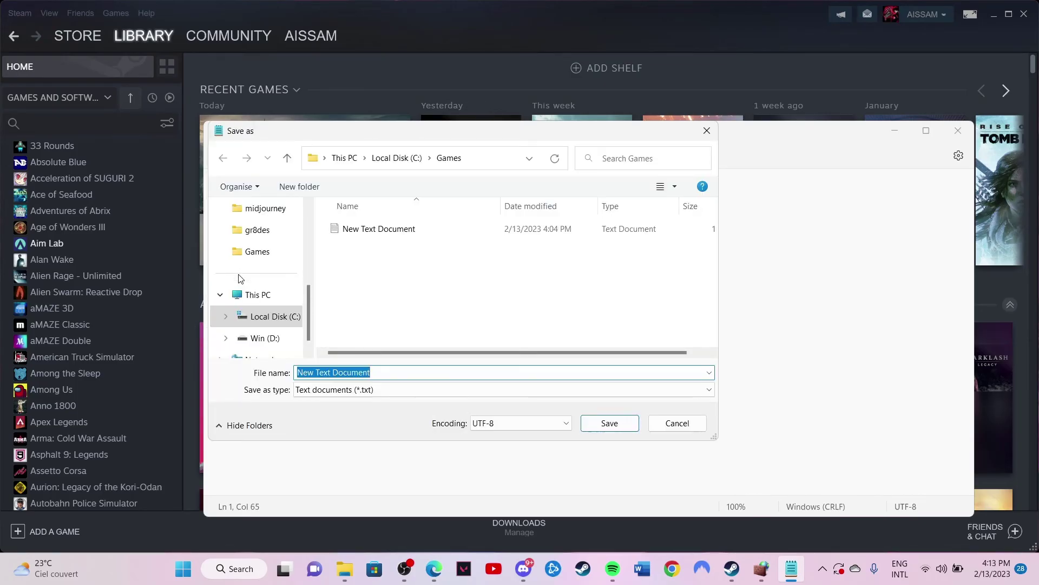
pyautogui.write('e')
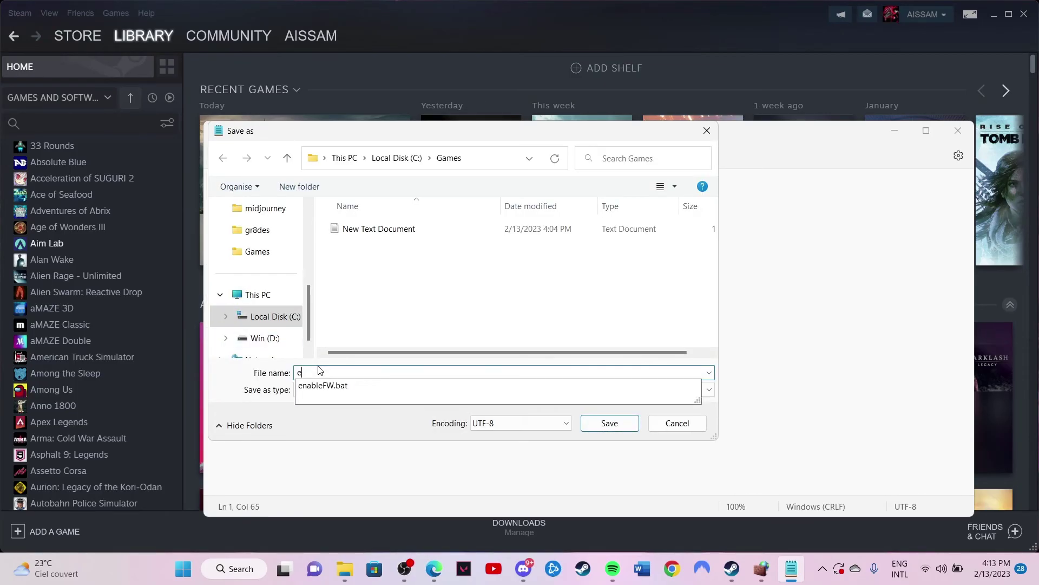
pyautogui.write('nable.')
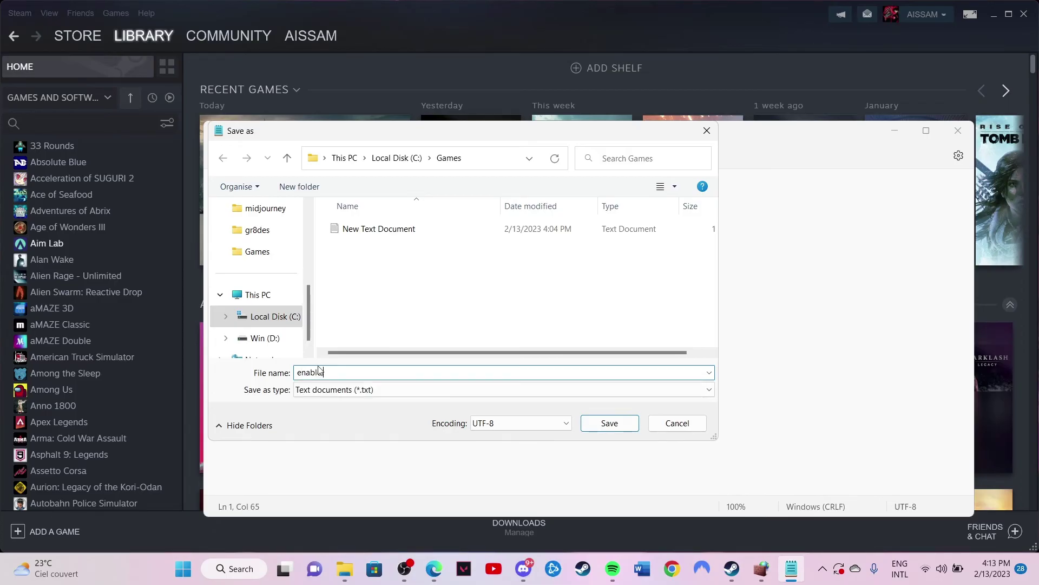
pyautogui.write('bat')
pyautogui.click(663, 424)
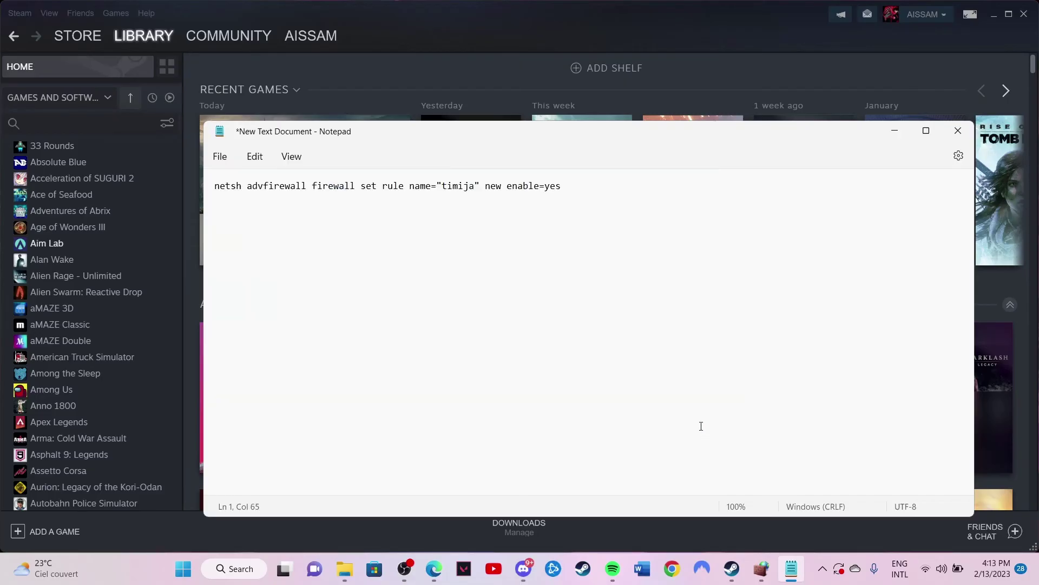
# Close Notepad with Don't save and bring the Games folder forward
pyautogui.click(957, 133)
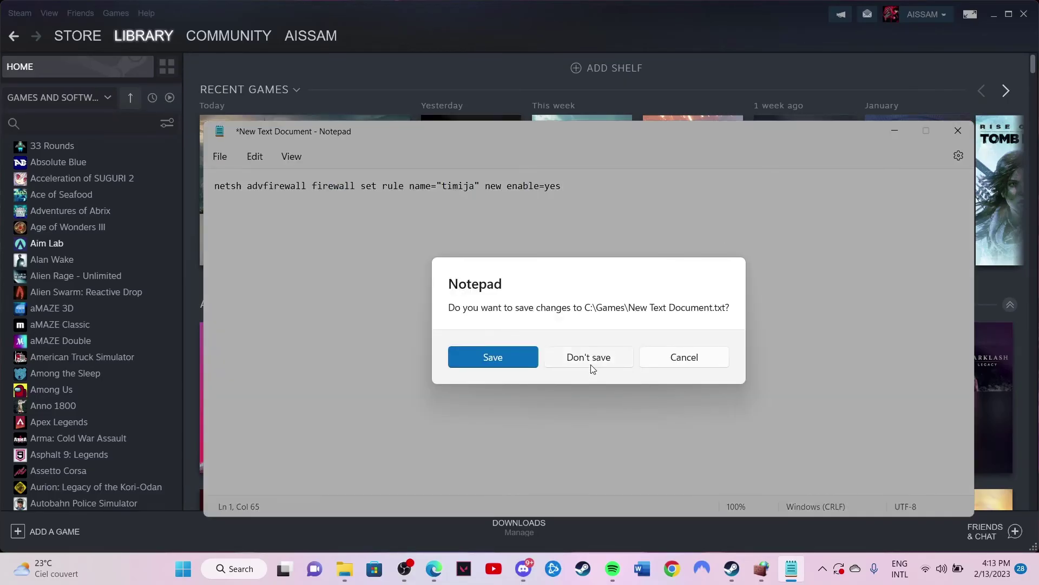
pyautogui.click(593, 362)
pyautogui.click(376, 568)
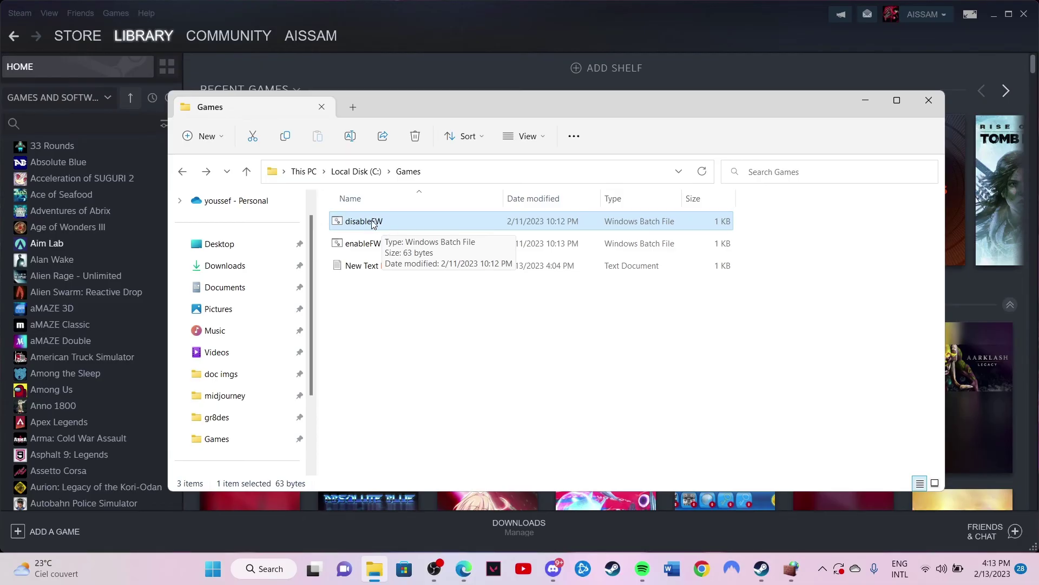
# Open and dismiss the disableFW file's context menu twice
pyautogui.rightClick(347, 226)
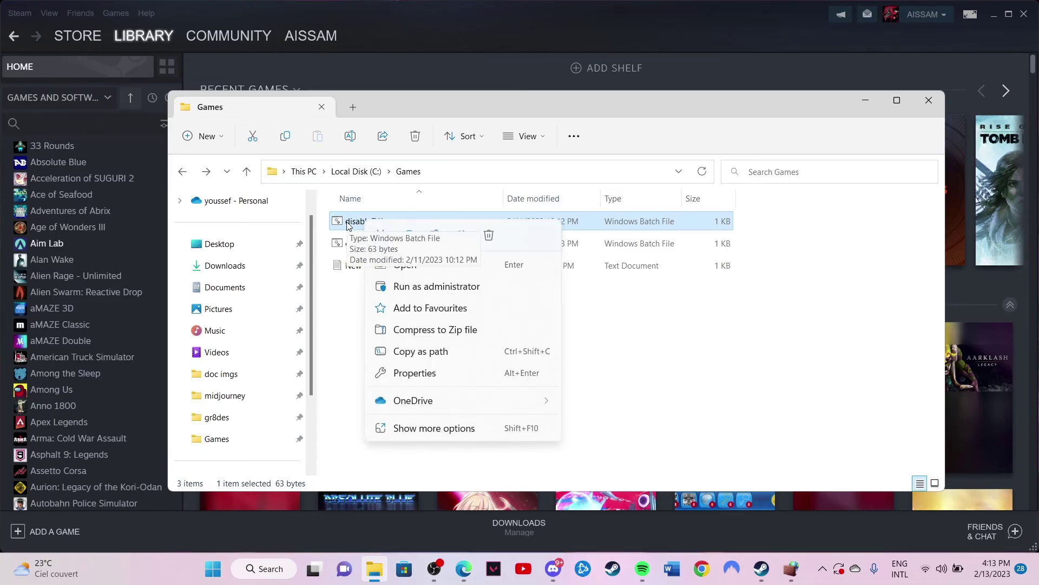
pyautogui.click(347, 226)
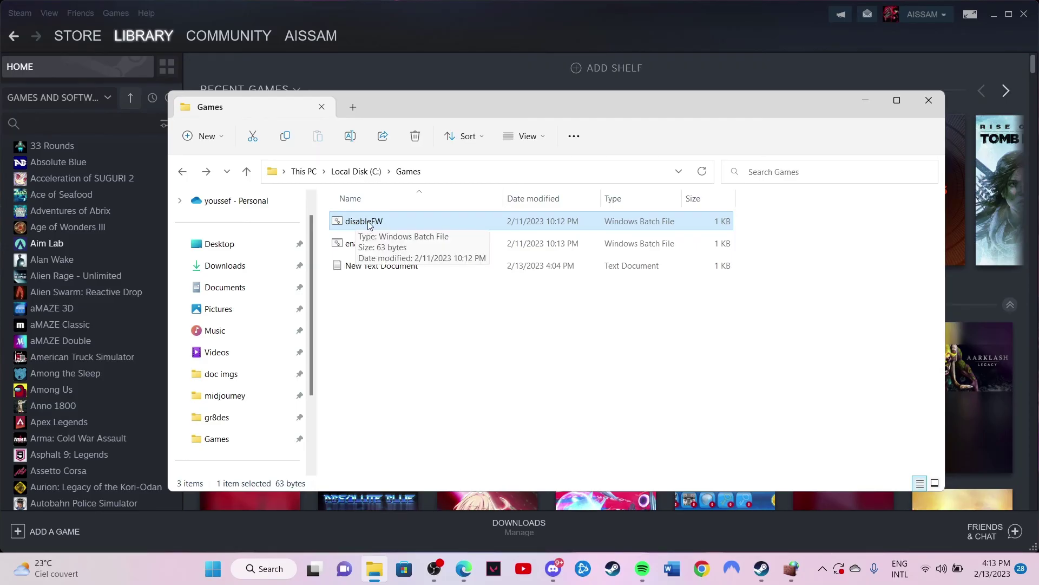
pyautogui.rightClick(372, 223)
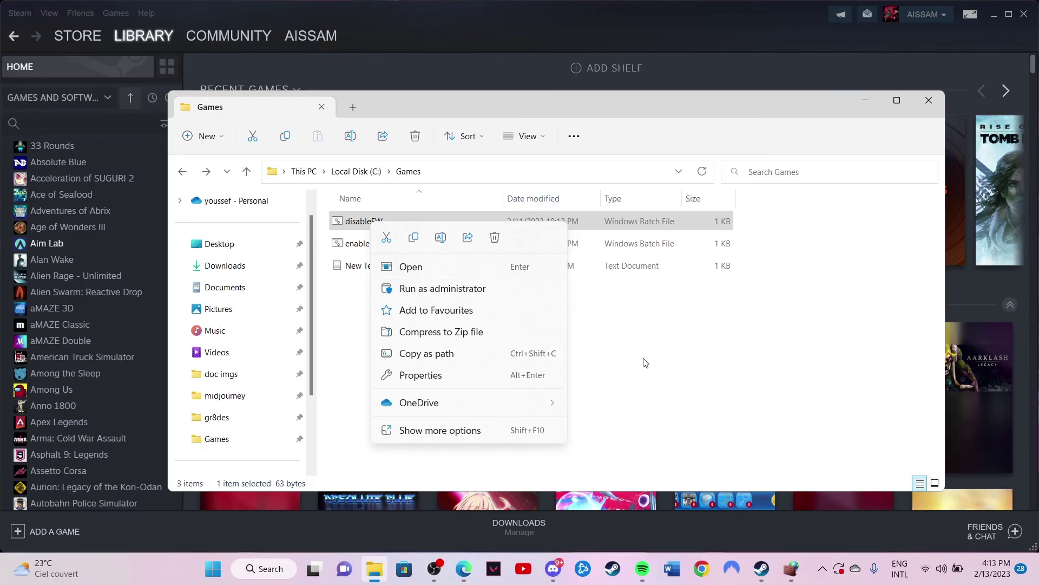
pyautogui.click(659, 366)
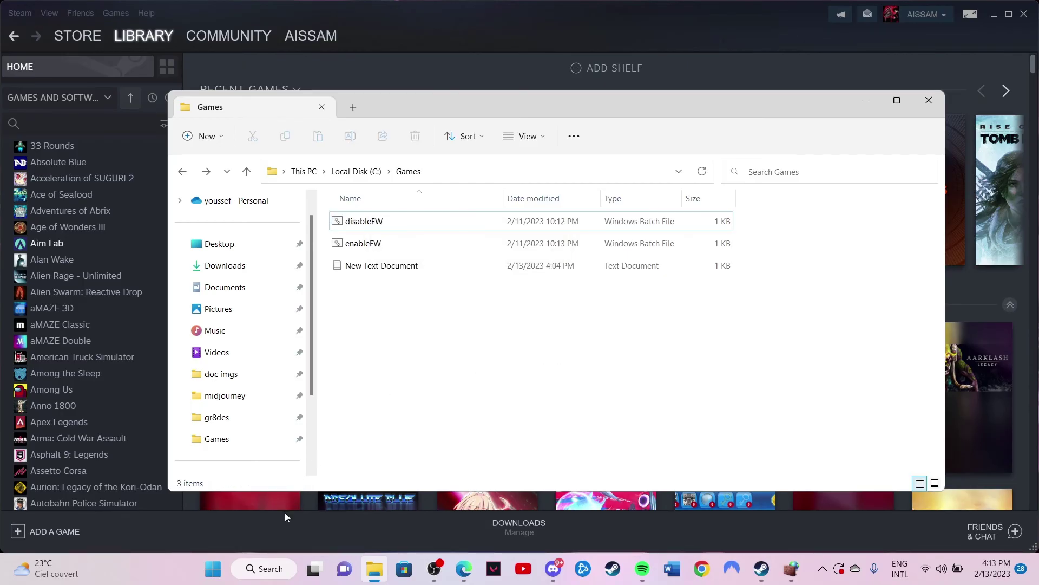
# Return to the Games folder and run enableFW as administrator
pyautogui.click(262, 514)
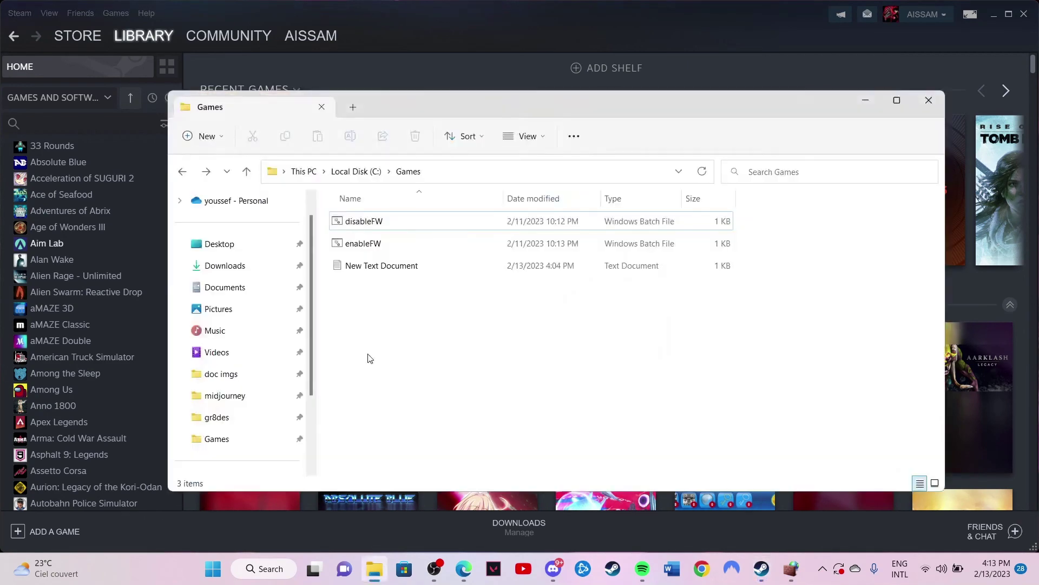
pyautogui.hotkey('alt', 'Tab')
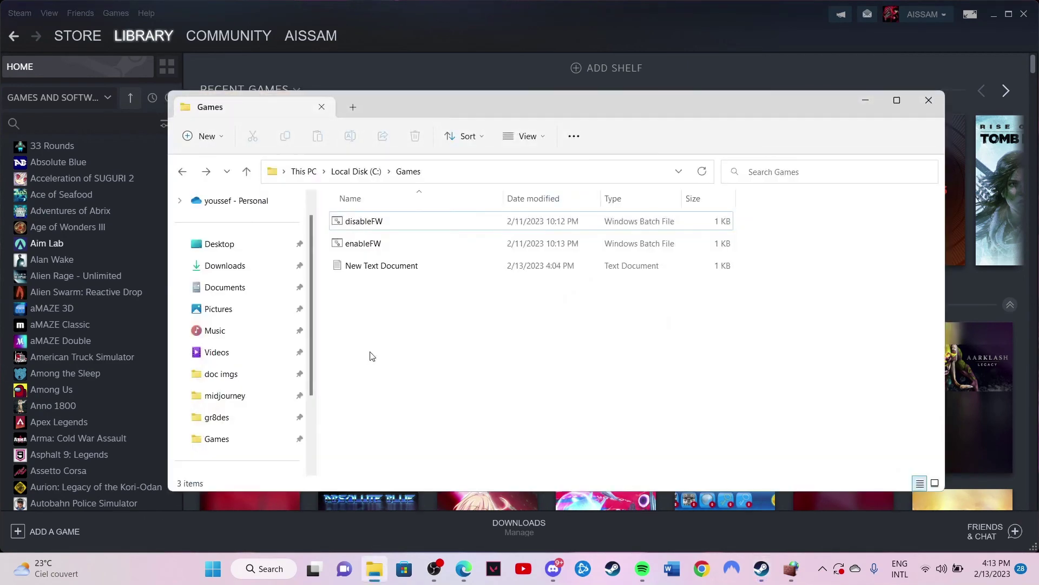
pyautogui.rightClick(348, 246)
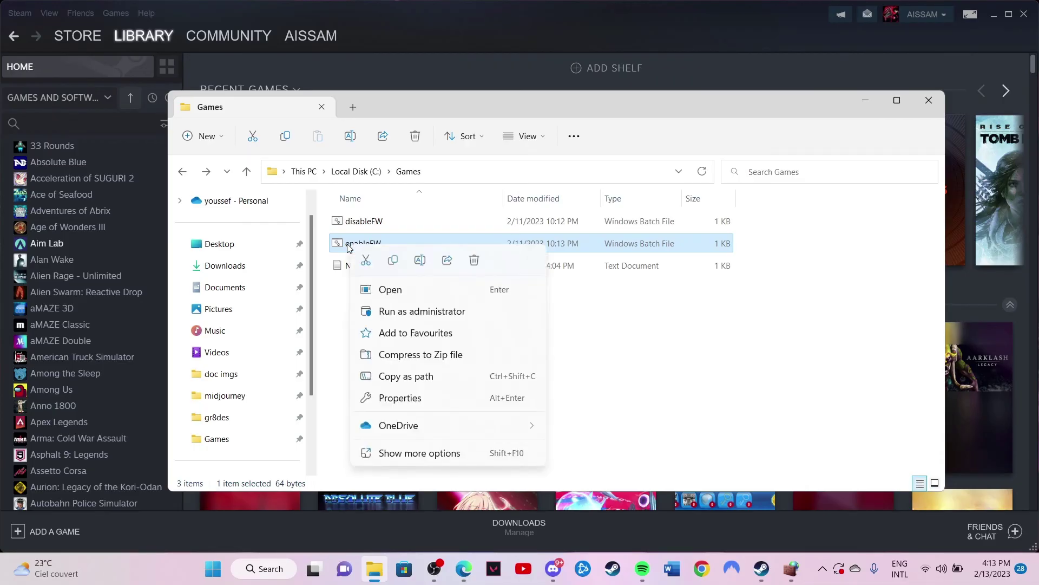
pyautogui.click(498, 28)
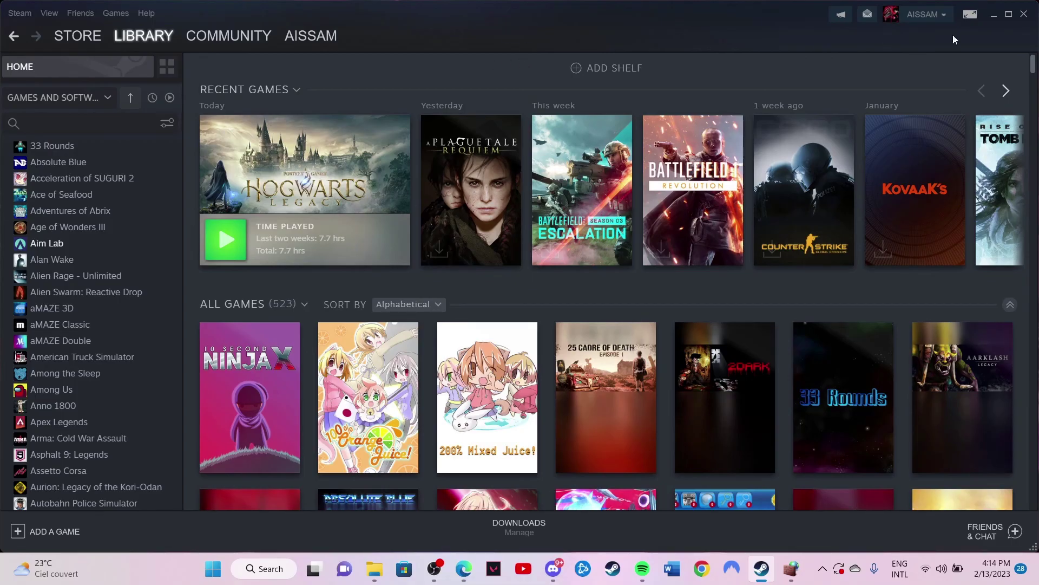
# Minimize the Steam library window and the Games folder window to reveal the desktop
pyautogui.click(995, 19)
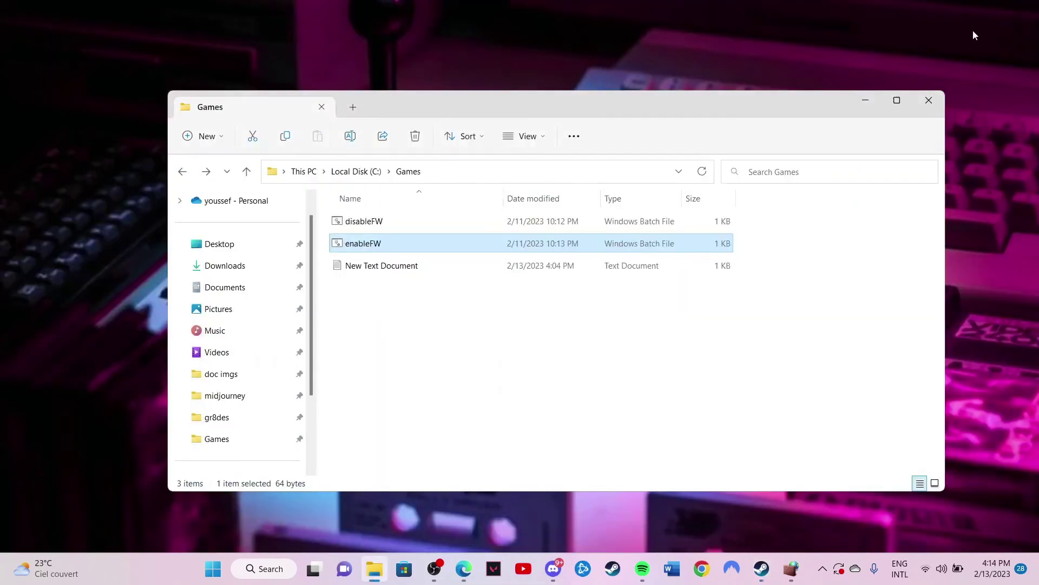
pyautogui.click(861, 102)
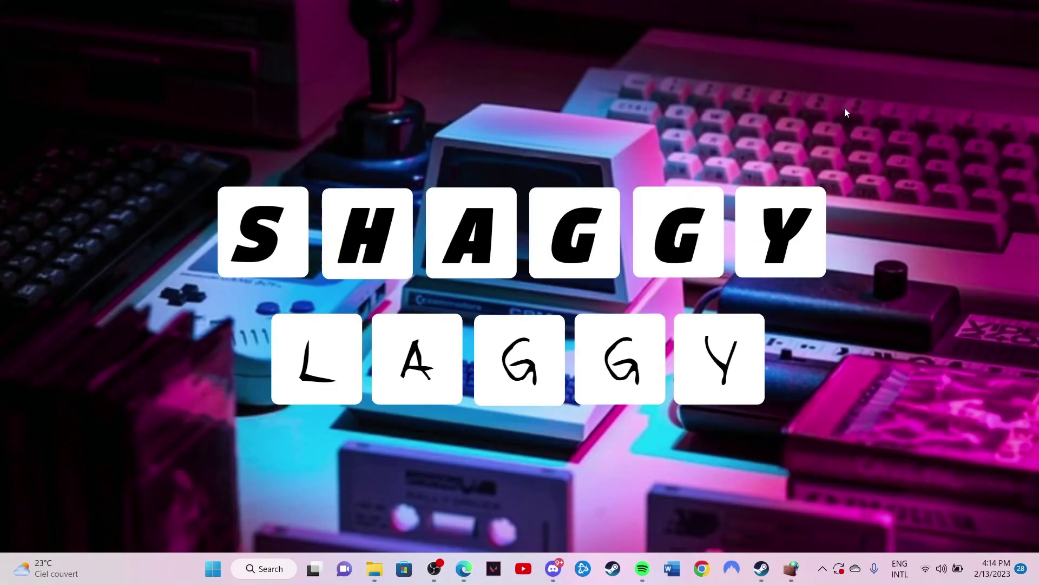